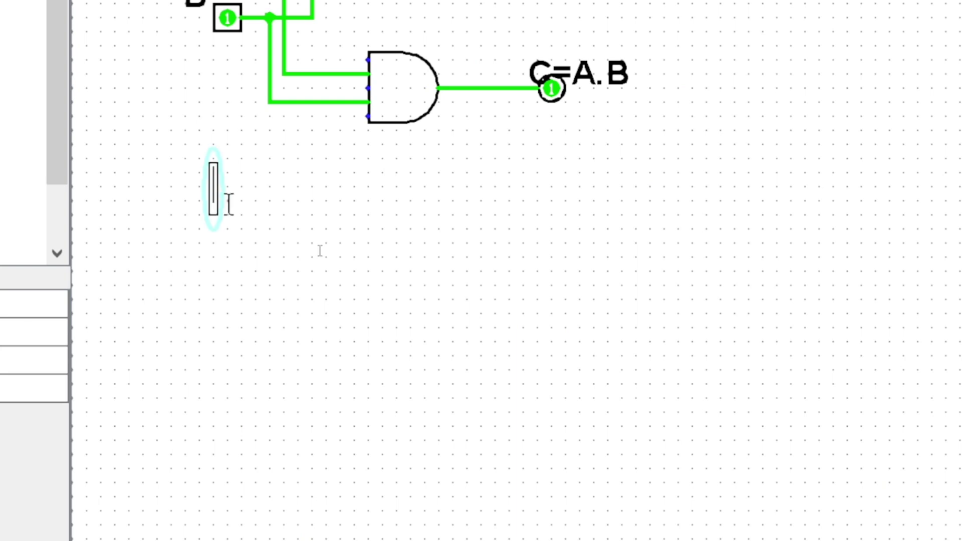
# - Title the new circuit FULL ADDER below the half adder and place three input pins in a column beneath the title
pyautogui.write('FULL ADD')
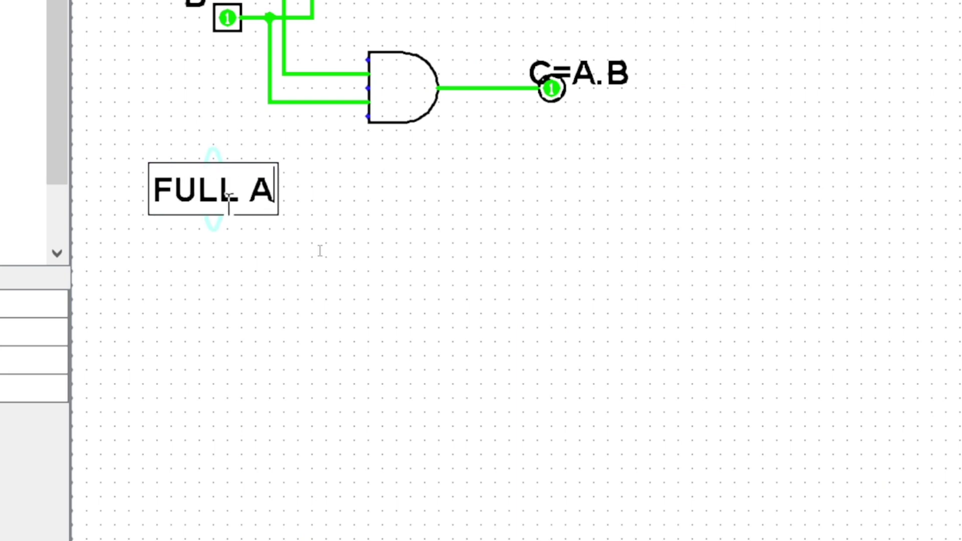
pyautogui.write('ER')
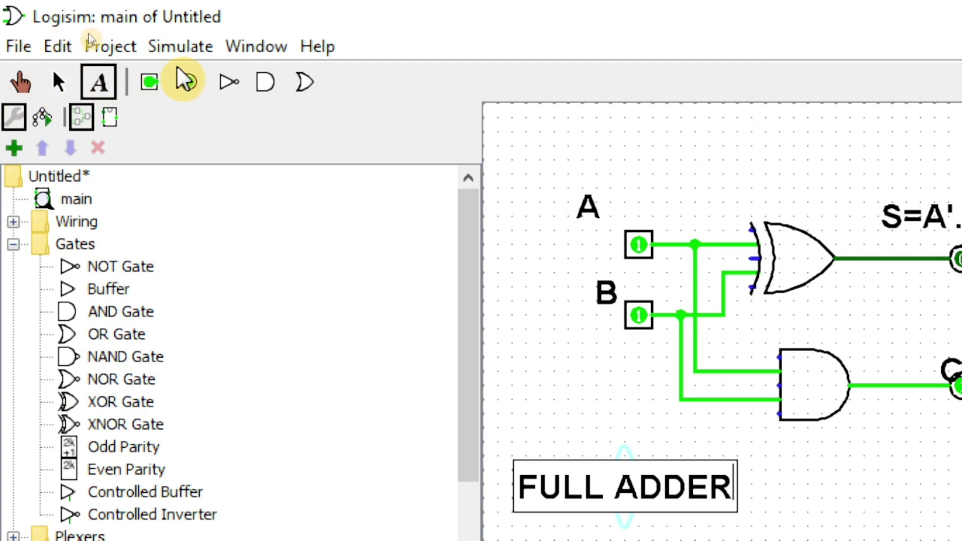
pyautogui.click(150, 82)
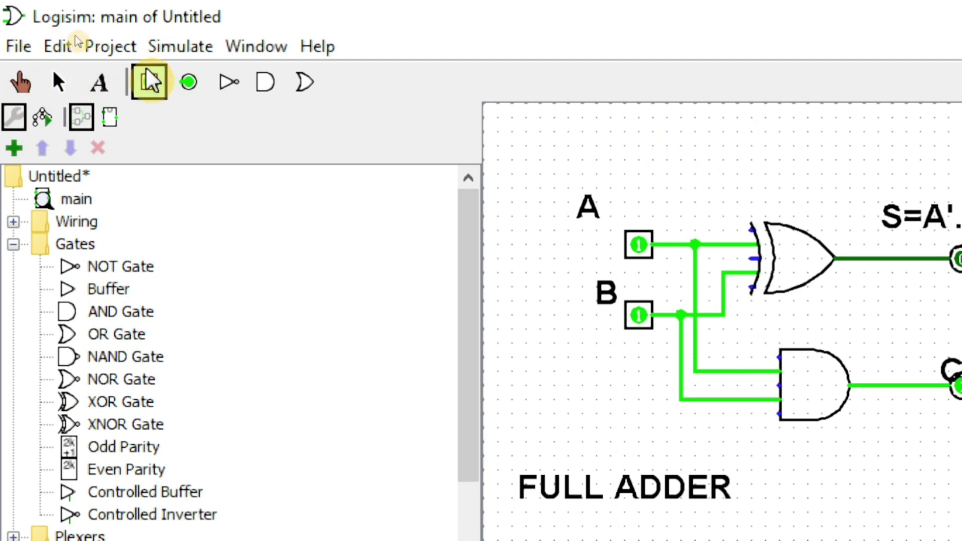
pyautogui.click(569, 540)
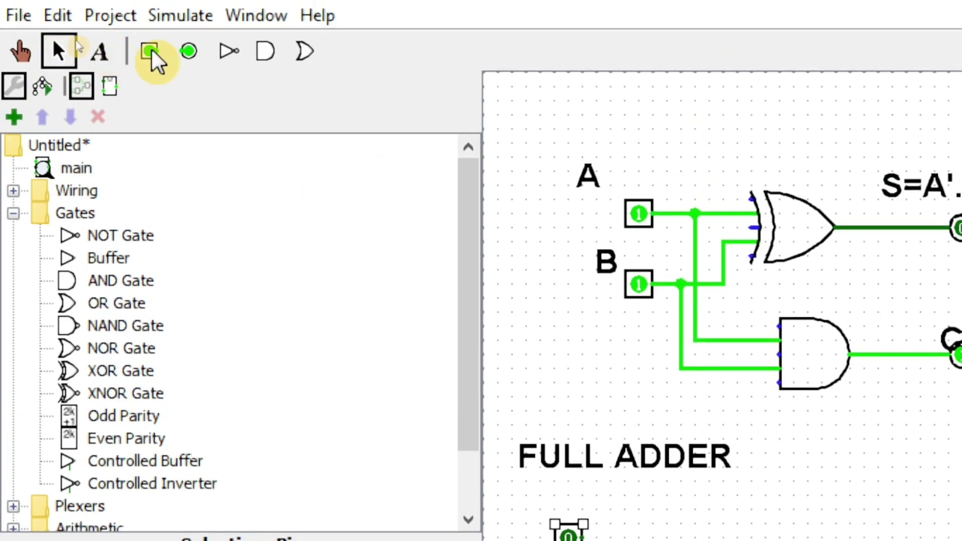
pyautogui.click(150, 49)
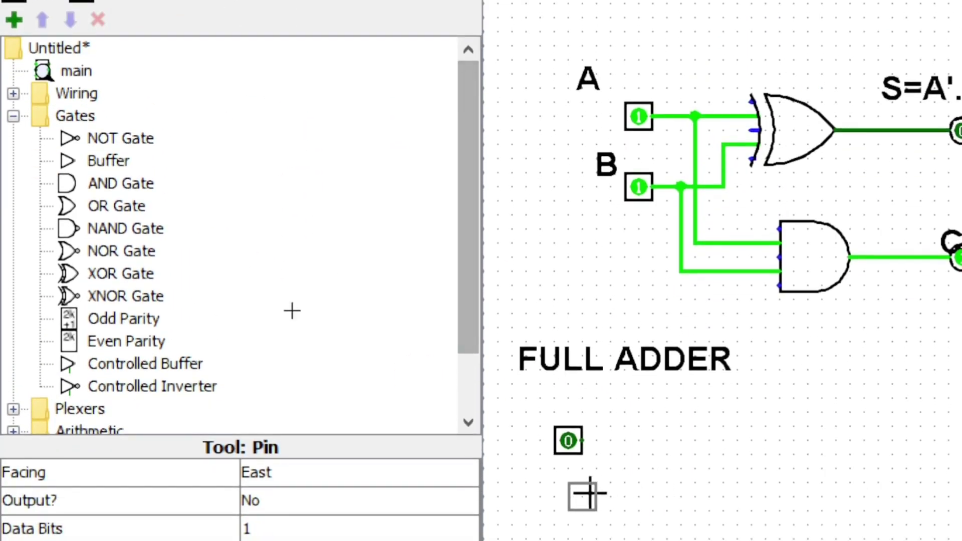
pyautogui.click(584, 497)
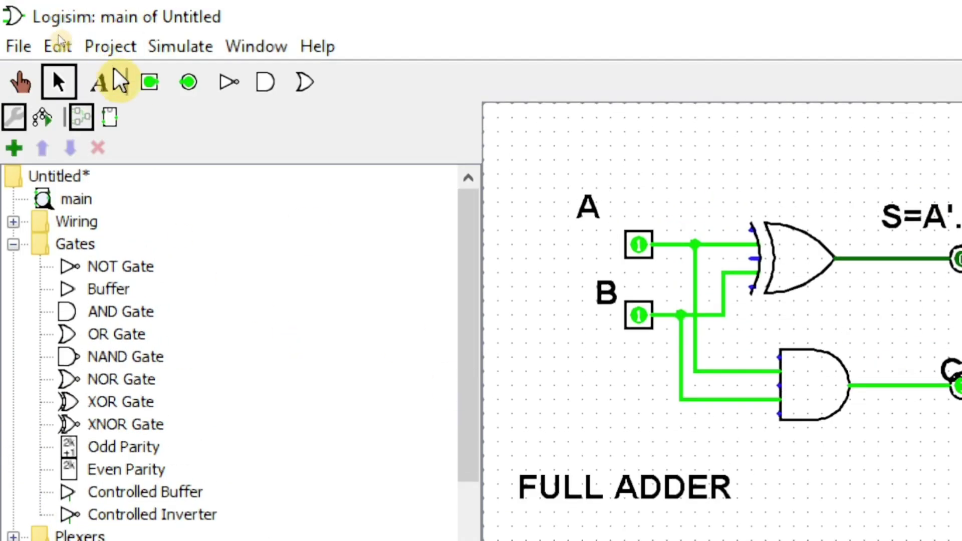
pyautogui.click(149, 82)
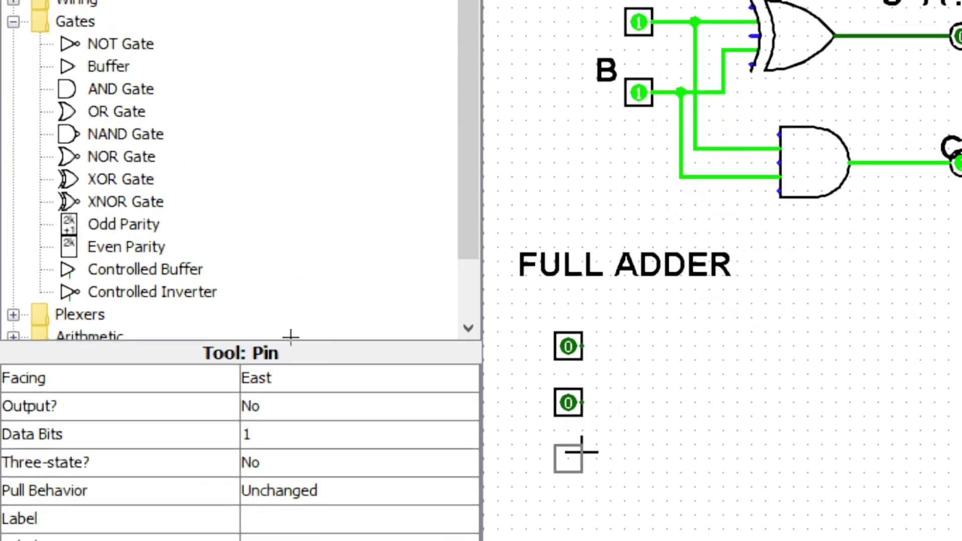
pyautogui.click(581, 452)
pyautogui.click(525, 343)
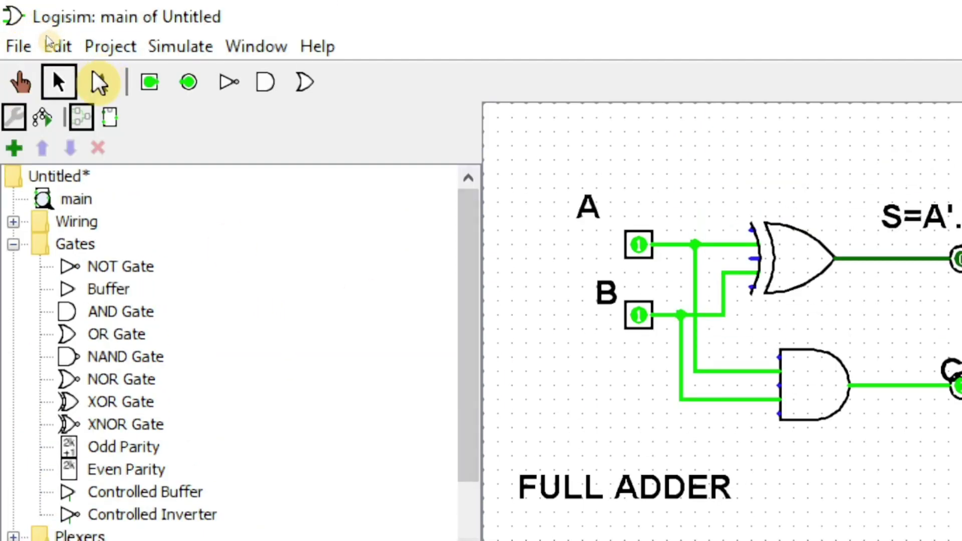
# - Label the upper two input pins of the full adder A and B
pyautogui.click(97, 82)
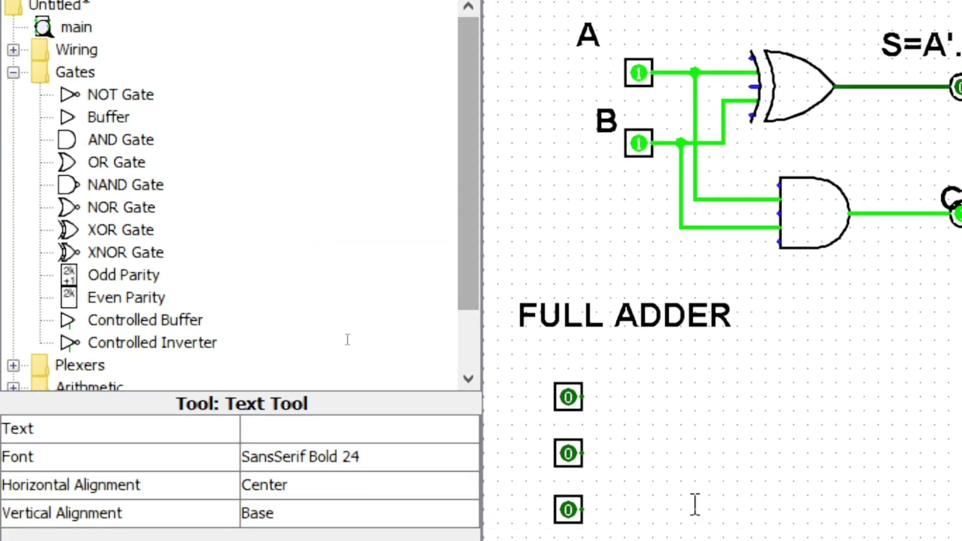
pyautogui.click(527, 395)
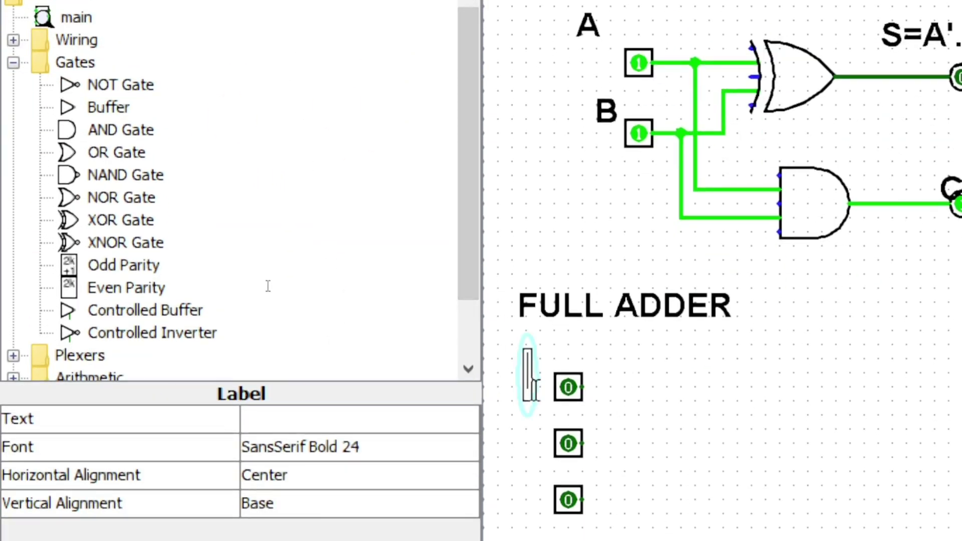
pyautogui.write('A')
pyautogui.click(528, 443)
pyautogui.write('B')
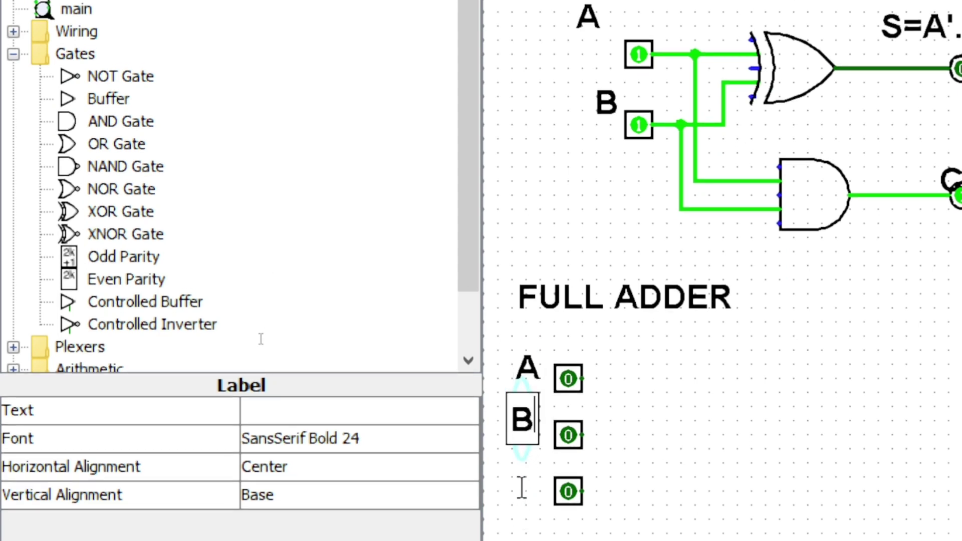
pyautogui.write('Cin')
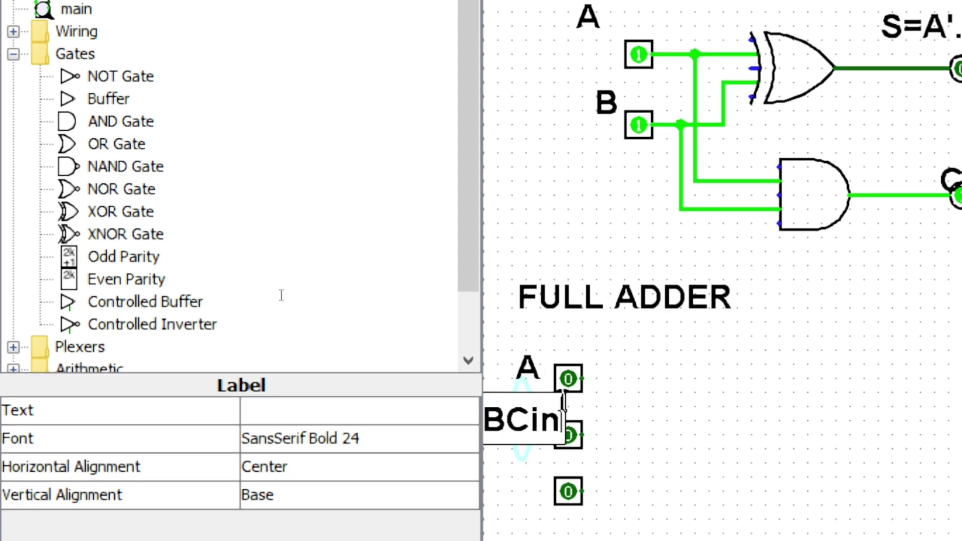
pyautogui.press('BackSpace')
pyautogui.press('BackSpace')
pyautogui.press('BackSpace')
# - Label the third input pin of the full adder Cin
pyautogui.click(529, 476)
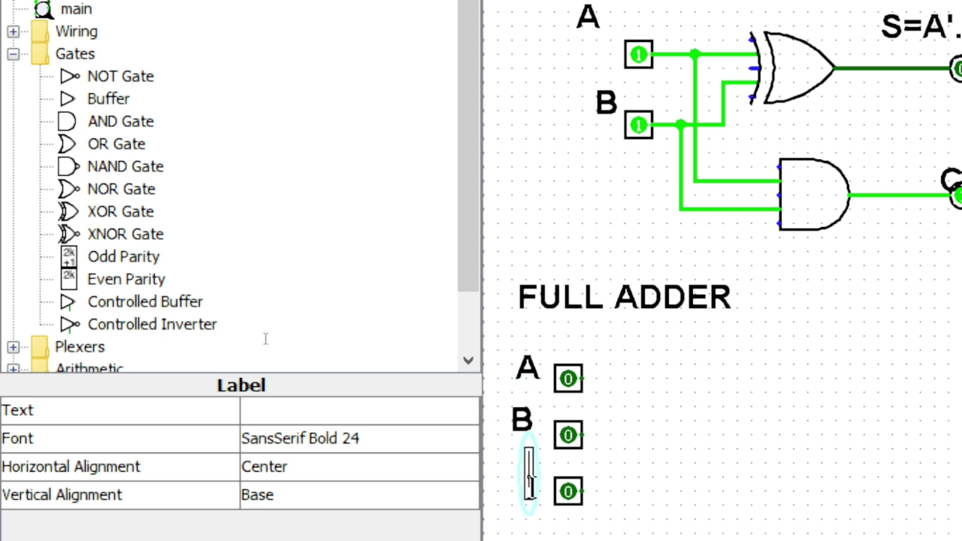
pyautogui.write('C')
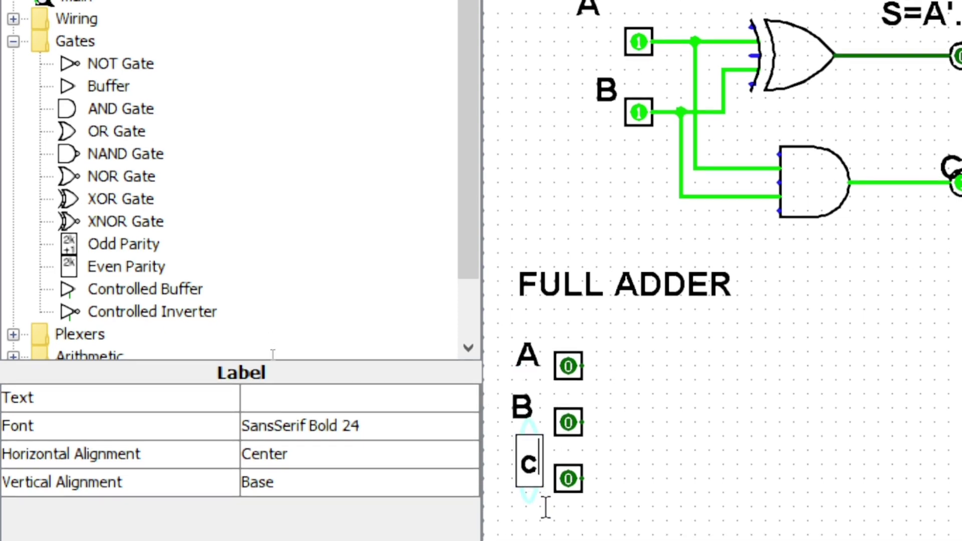
pyautogui.press('BackSpace')
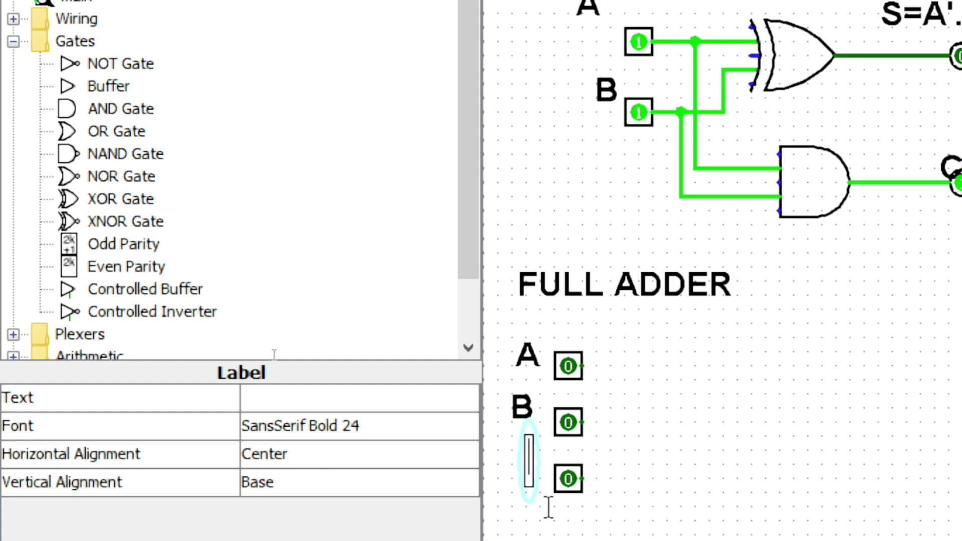
pyautogui.write('Cin')
pyautogui.click(606, 366)
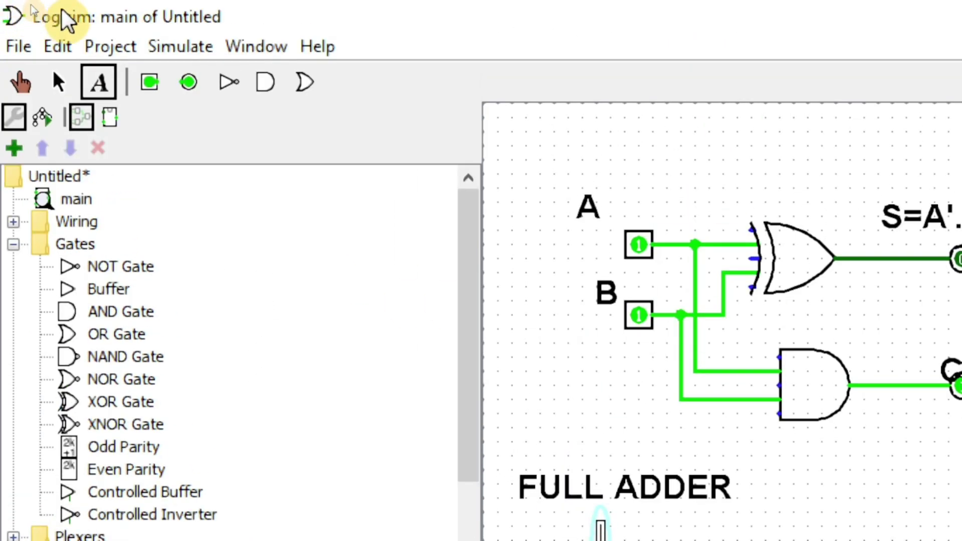
# - Place an XOR gate beside the full adder's input pins and wire A and B to its inputs
pyautogui.click(123, 403)
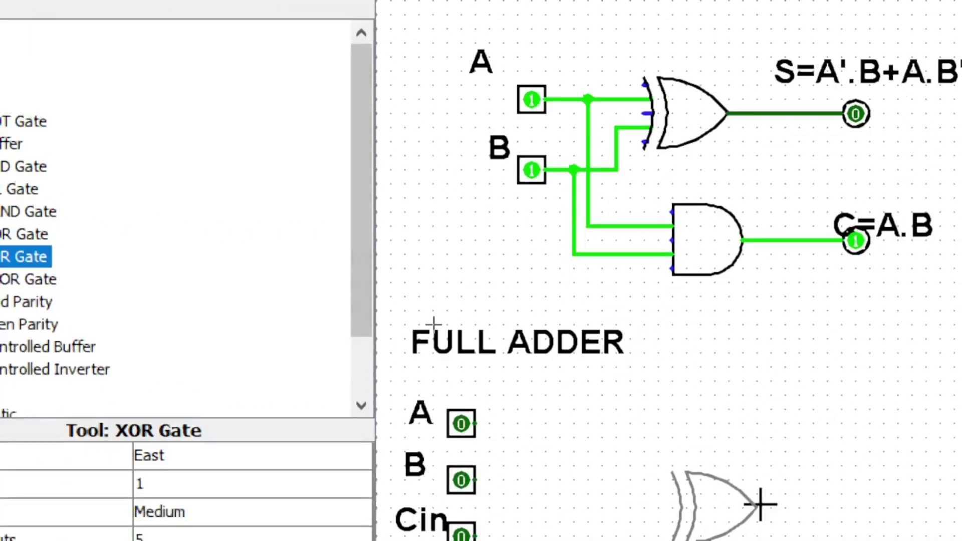
pyautogui.click(658, 486)
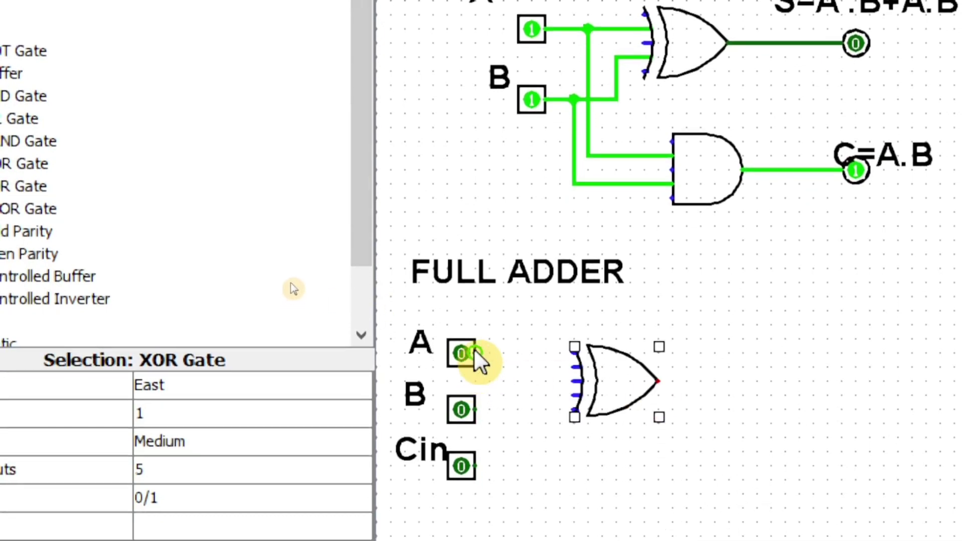
pyautogui.moveTo(474, 354); pyautogui.dragTo(572, 366)
pyautogui.moveTo(474, 410); pyautogui.dragTo(572, 394)
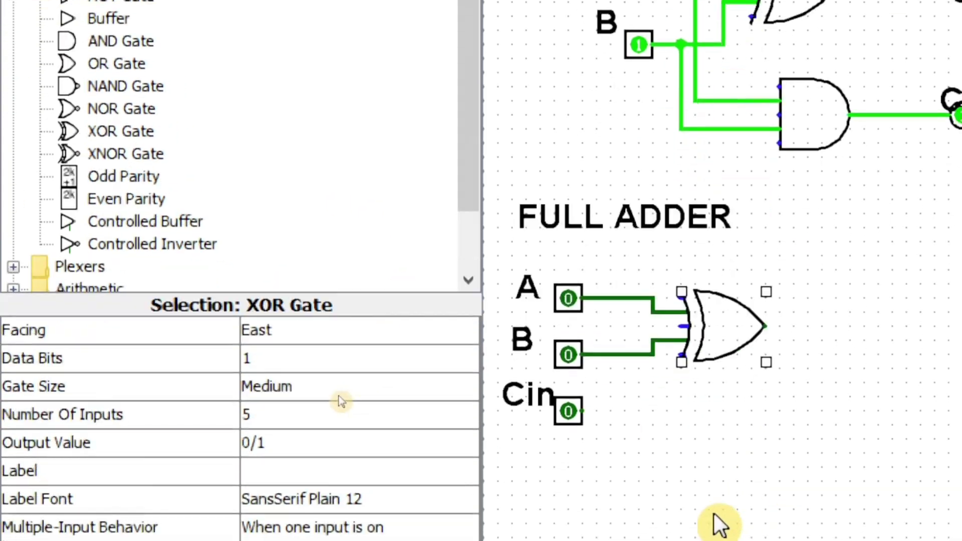
# - Branch wires down from A and B into a new AND gate below the XOR gate, and draw a short output wire
pyautogui.moveTo(625, 298); pyautogui.dragTo(664, 448)
pyautogui.moveTo(603, 349); pyautogui.dragTo(661, 475)
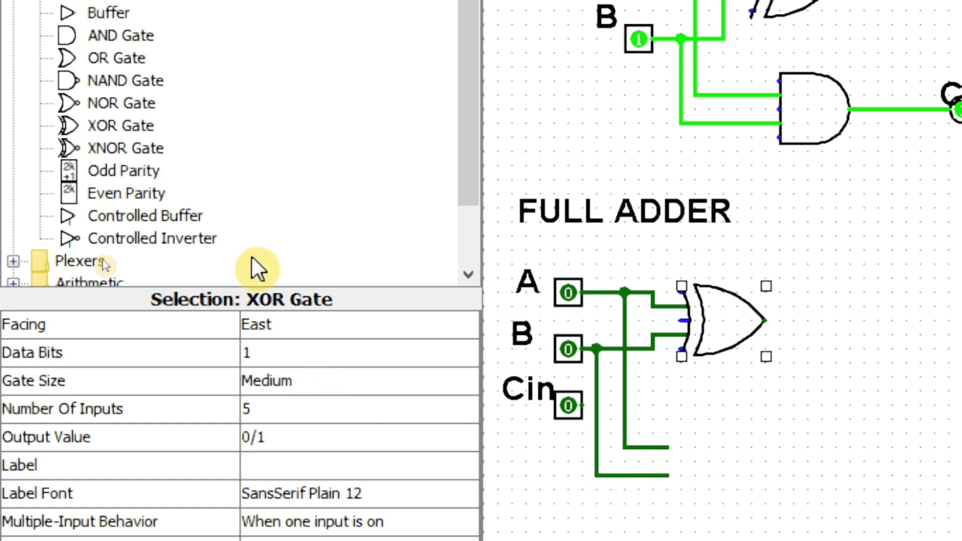
pyautogui.click(100, 59)
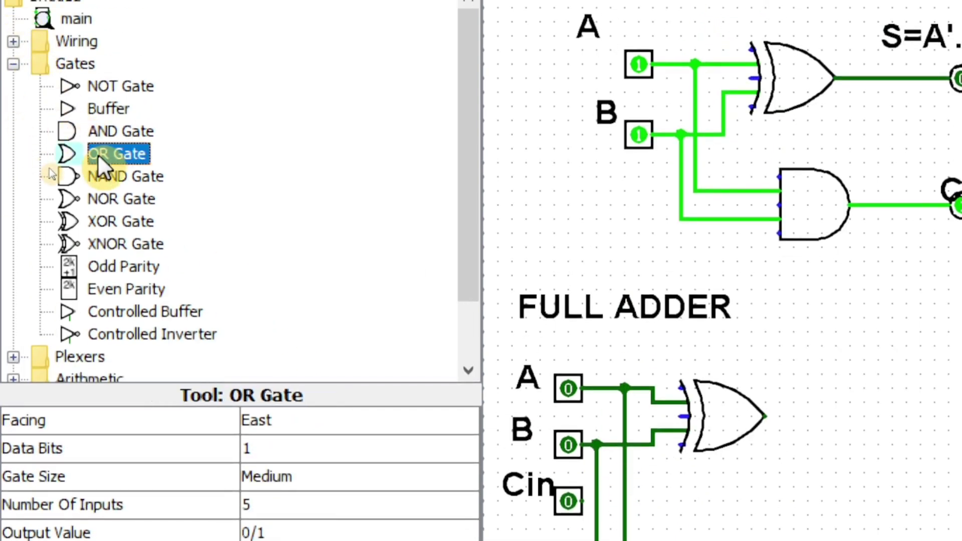
pyautogui.click(107, 130)
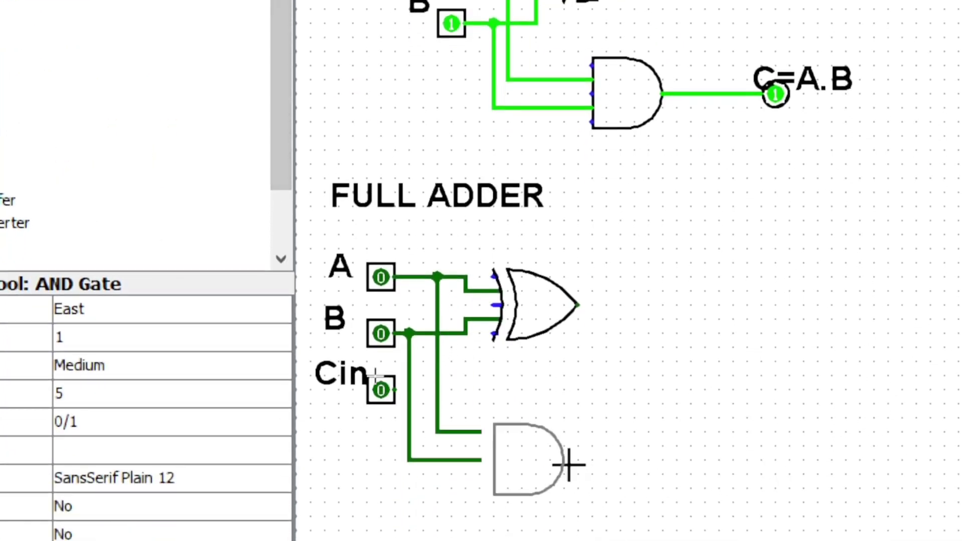
pyautogui.click(551, 458)
pyautogui.moveTo(552, 444); pyautogui.dragTo(584, 446)
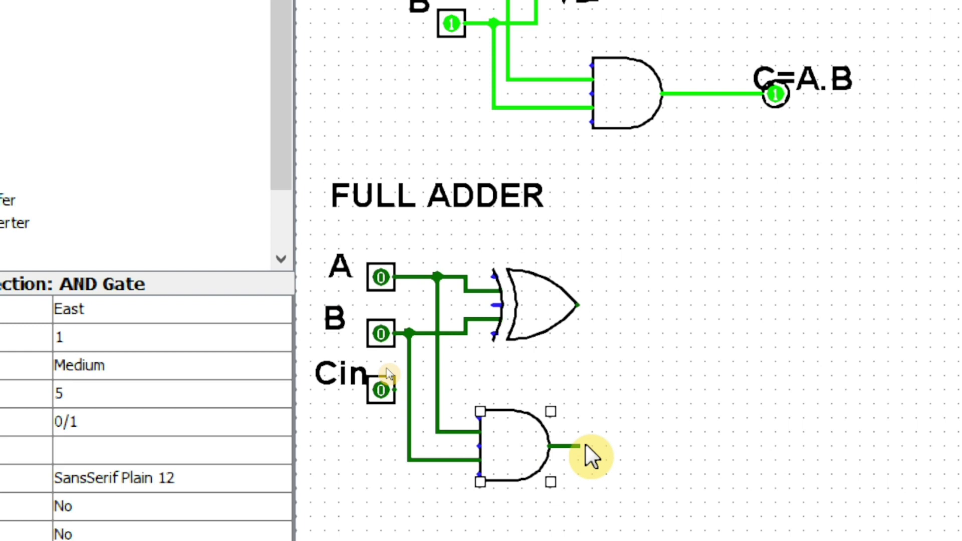
# - Run wires from the XOR output and Cin into a second AND gate, and draw that gate's output wire downward
pyautogui.moveTo(581, 305); pyautogui.dragTo(622, 348)
pyautogui.moveTo(395, 390); pyautogui.dragTo(650, 351)
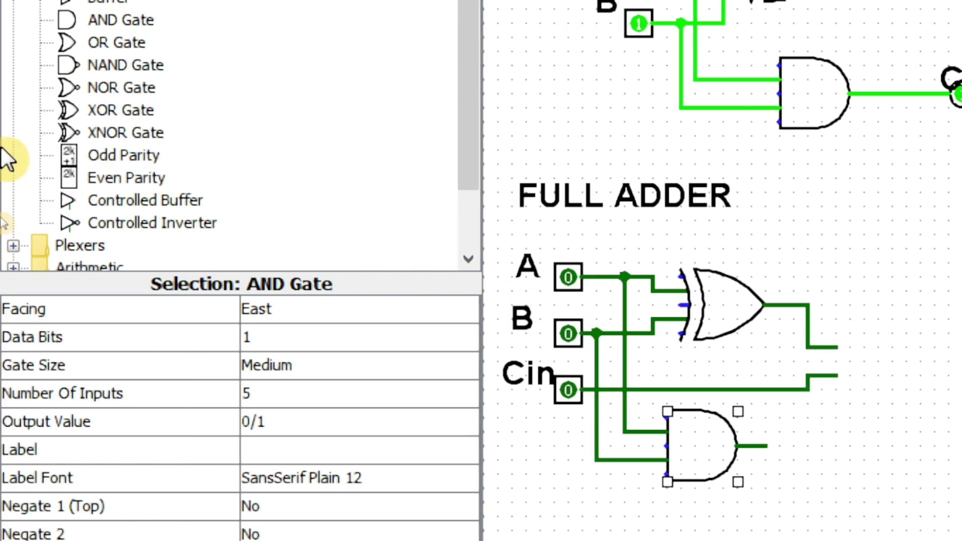
pyautogui.click(80, 20)
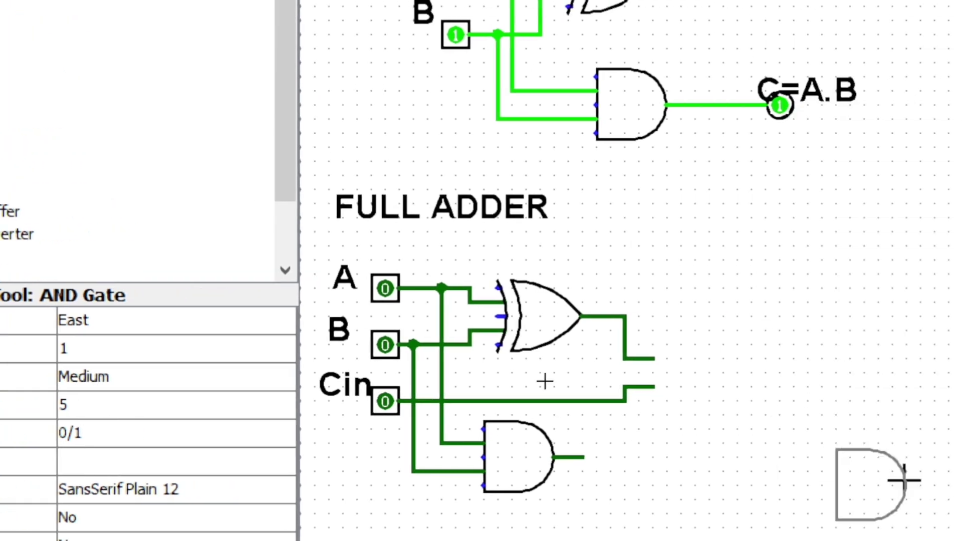
pyautogui.click(699, 360)
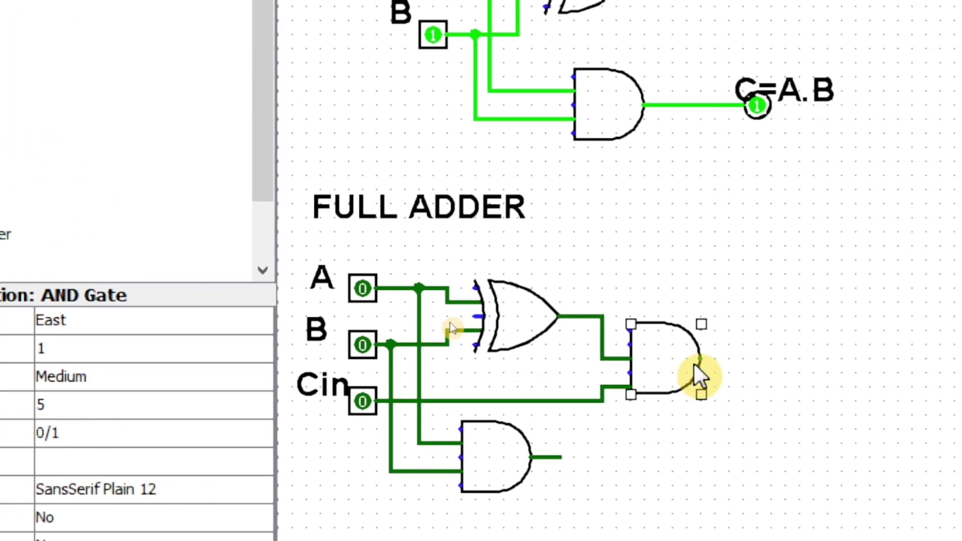
pyautogui.moveTo(681, 369); pyautogui.dragTo(683, 384)
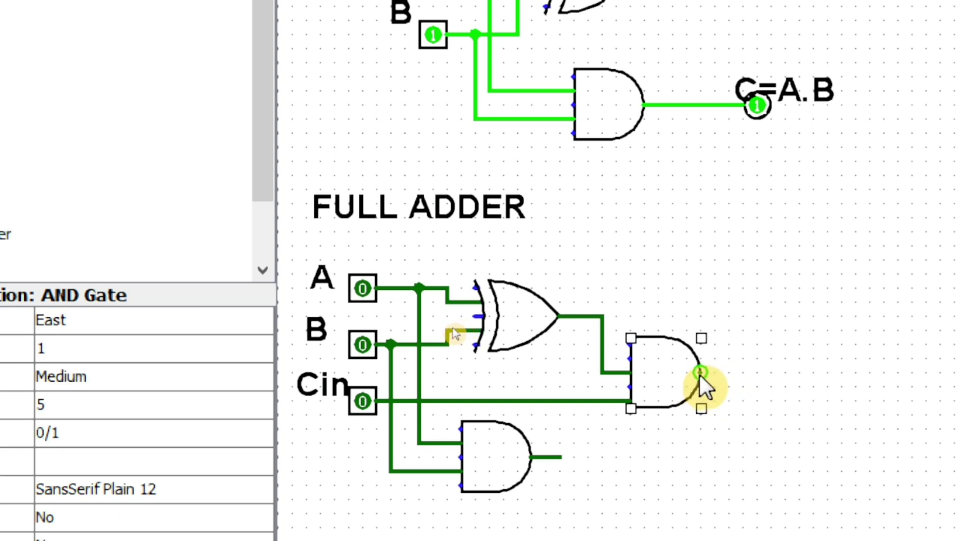
pyautogui.moveTo(699, 373); pyautogui.dragTo(743, 459)
# - Delete the Cin wire and connect the second AND gate's lower input to the vertical branch wire from A
pyautogui.click(624, 400)
pyautogui.moveTo(628, 396); pyautogui.dragTo(606, 386)
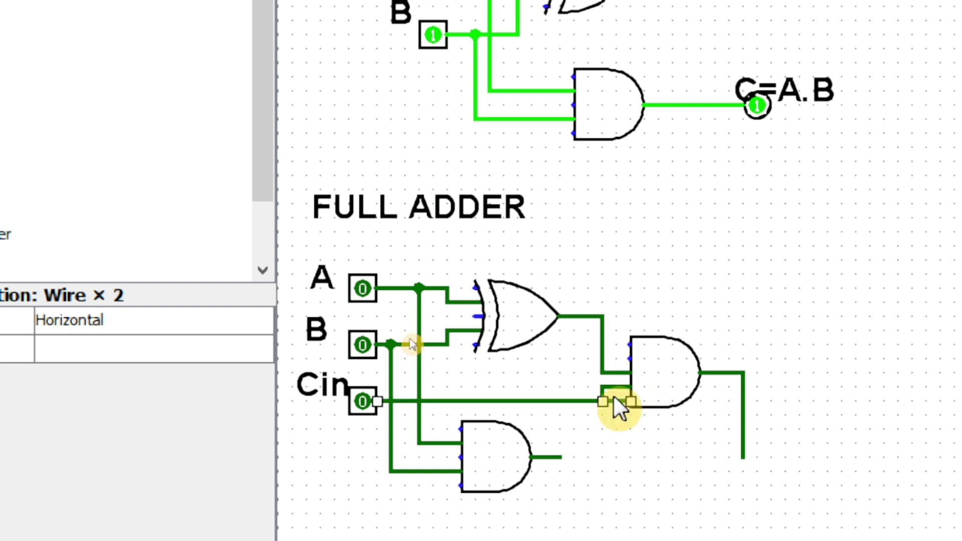
pyautogui.press('Delete')
pyautogui.click(600, 394)
pyautogui.moveTo(600, 393); pyautogui.dragTo(420, 388)
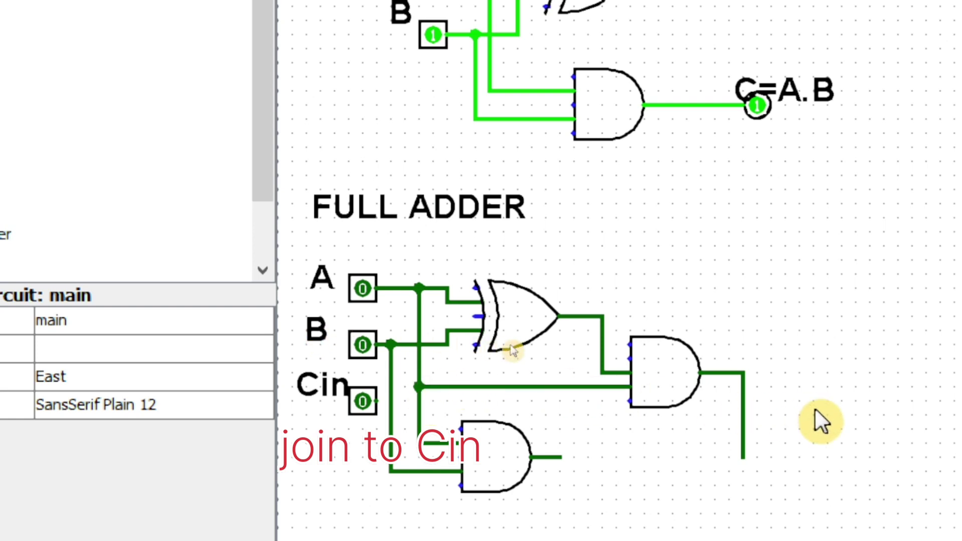
# - Extend the lower AND gate's output wire and reroute the upper AND gate's output so both end close together for a final gate
pyautogui.moveTo(560, 456); pyautogui.dragTo(701, 458)
pyautogui.click(739, 425)
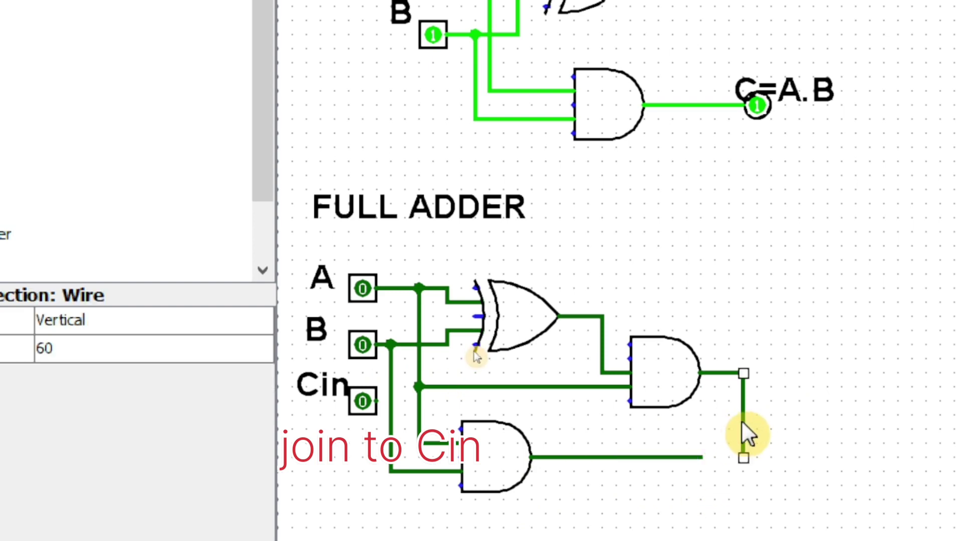
pyautogui.press('Delete')
pyautogui.moveTo(743, 374); pyautogui.dragTo(772, 429)
pyautogui.moveTo(685, 457); pyautogui.dragTo(776, 451)
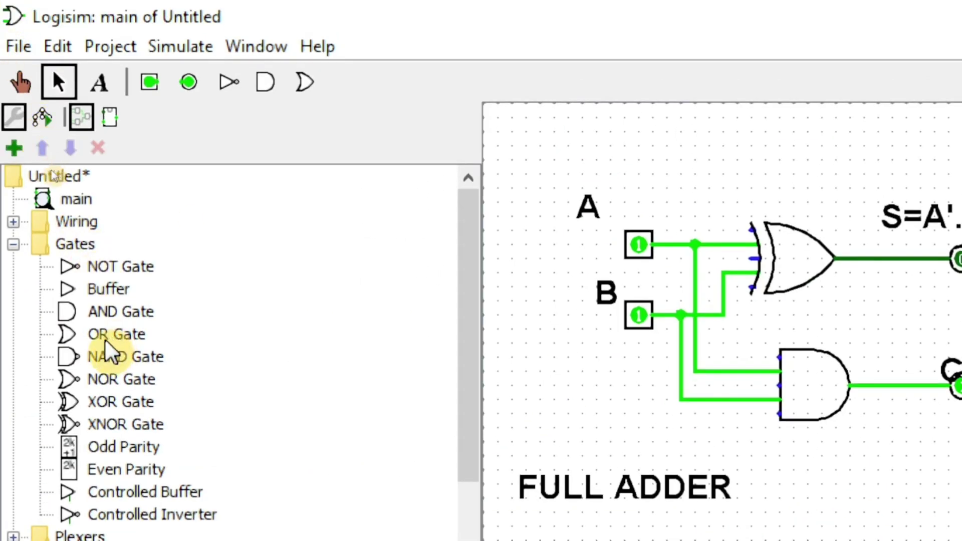
# - Place a second XOR gate on the ends of both AND output wires and draw its output wire
pyautogui.click(107, 403)
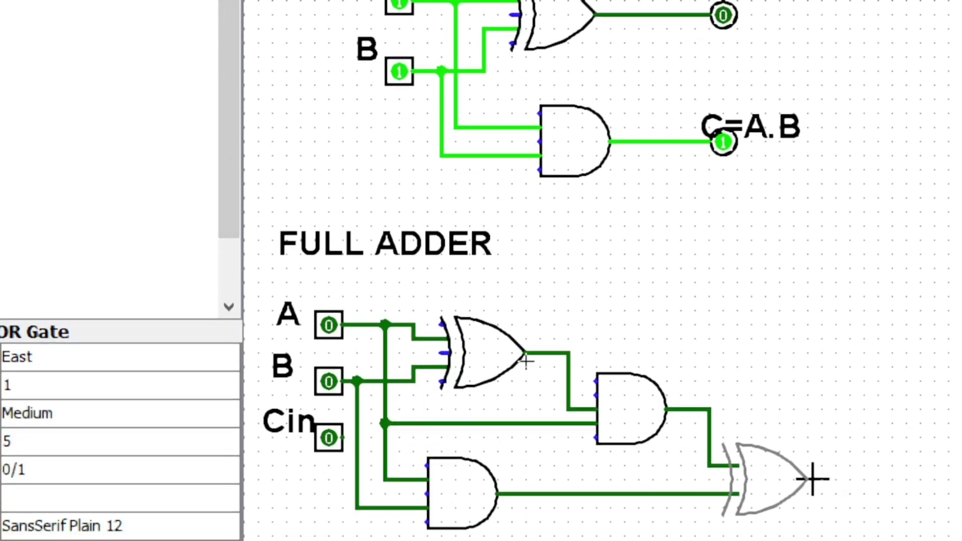
pyautogui.click(821, 480)
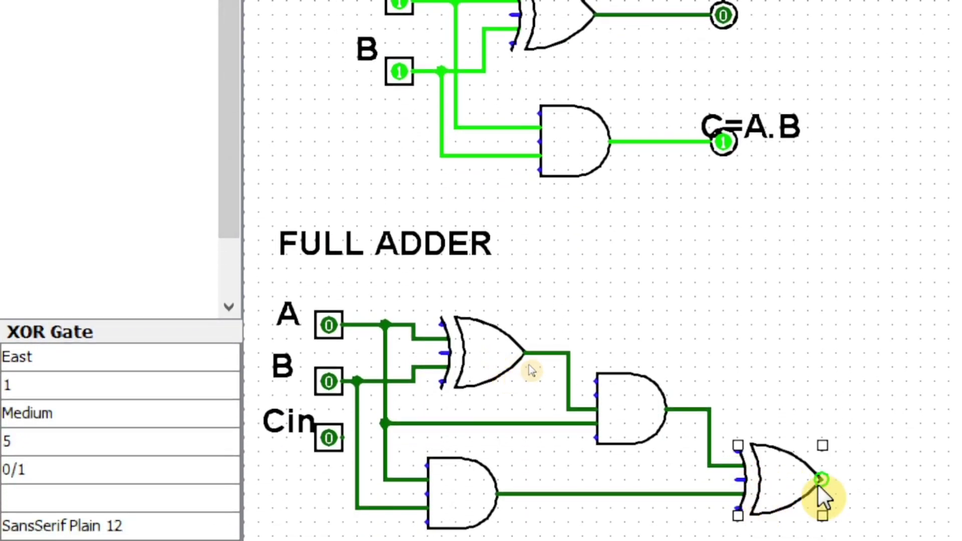
pyautogui.moveTo(820, 480); pyautogui.dragTo(876, 480)
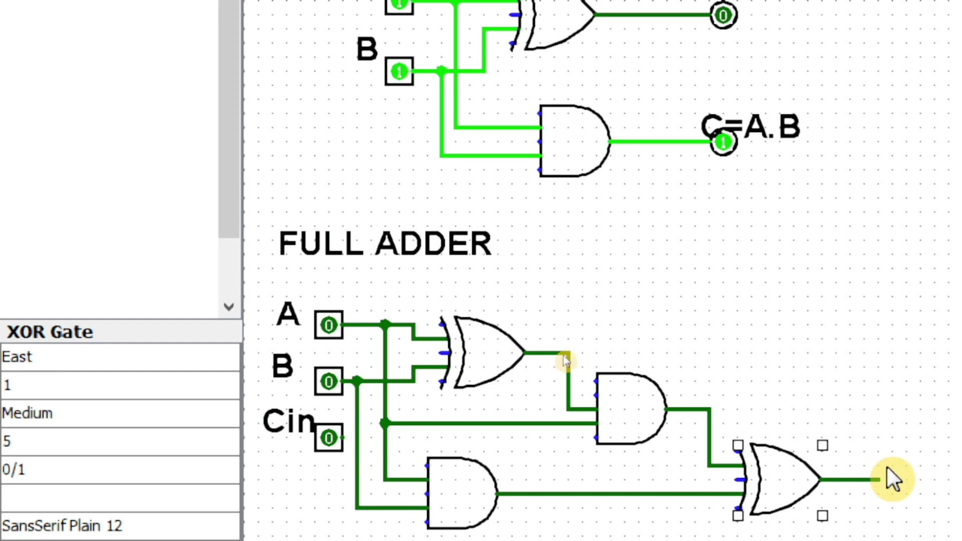
# - Add the text label Cout below the final XOR gate's output wire
pyautogui.click(868, 524)
pyautogui.write('Cout')
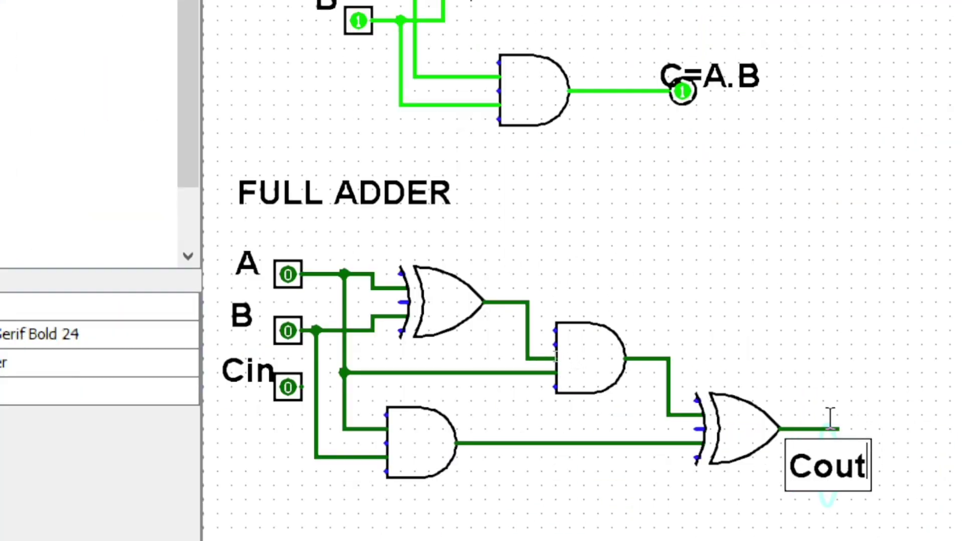
# - Place an output pin at the end of the final XOR gate's Cout wire
pyautogui.click(68, 82)
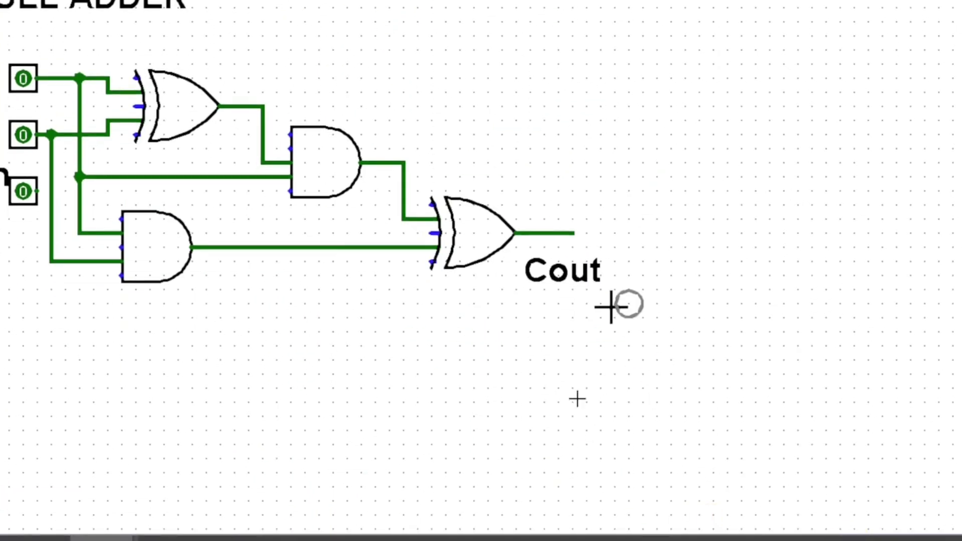
pyautogui.click(586, 235)
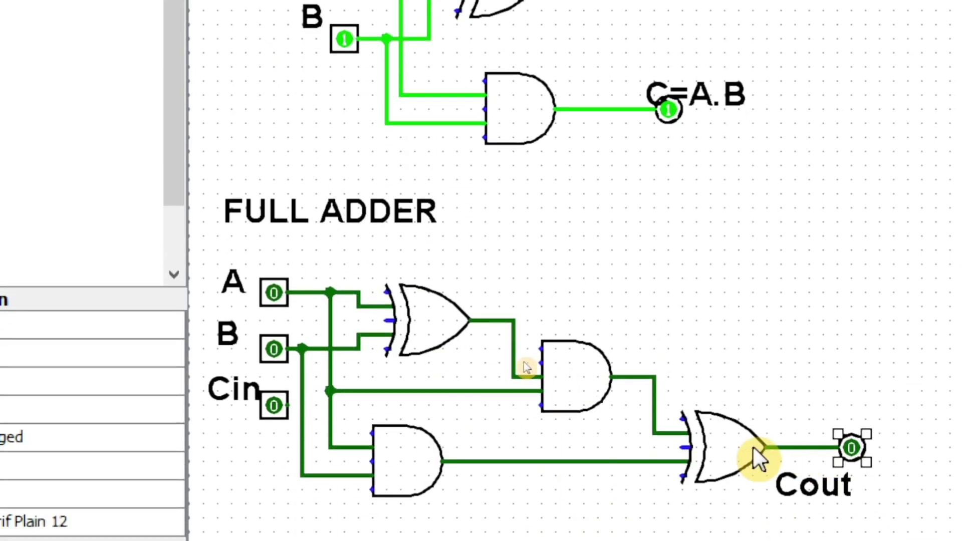
# - Extend the first XOR gate's output wire above the upper AND gate and branch a parallel wire from that AND gate's lower input line
pyautogui.click(482, 390)
pyautogui.click(490, 364)
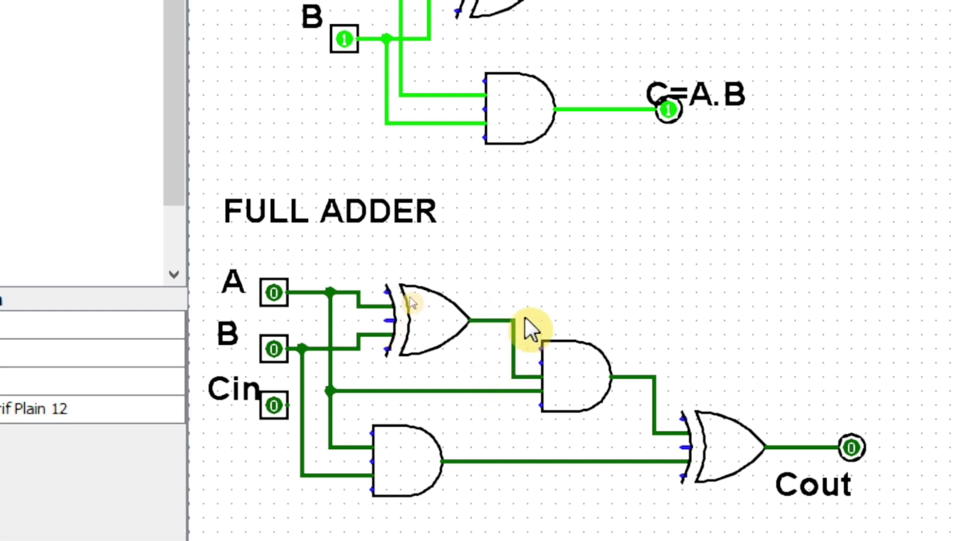
pyautogui.moveTo(513, 320); pyautogui.dragTo(600, 320)
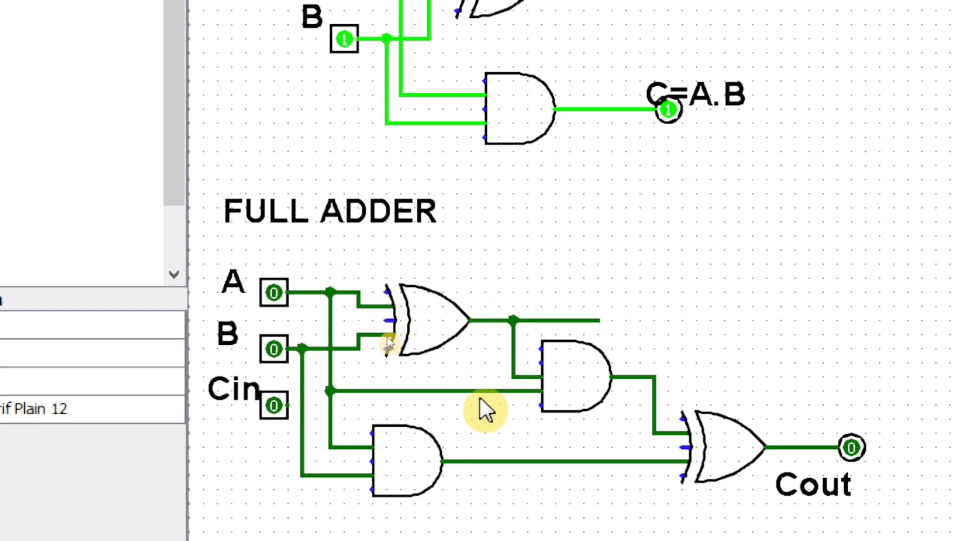
pyautogui.moveTo(482, 390)
pyautogui.mouseDown()
pyautogui.moveTo(477, 337)
pyautogui.moveTo(627, 334)
pyautogui.moveTo(628, 320)
pyautogui.mouseUp()
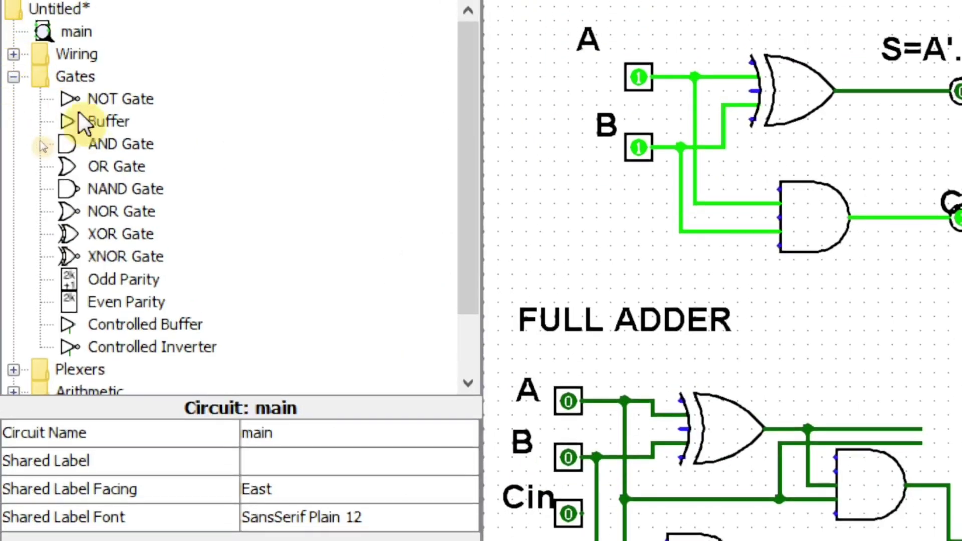
# - Place another XOR gate on the ends of the two parallel wires and draw its output wire
pyautogui.click(122, 233)
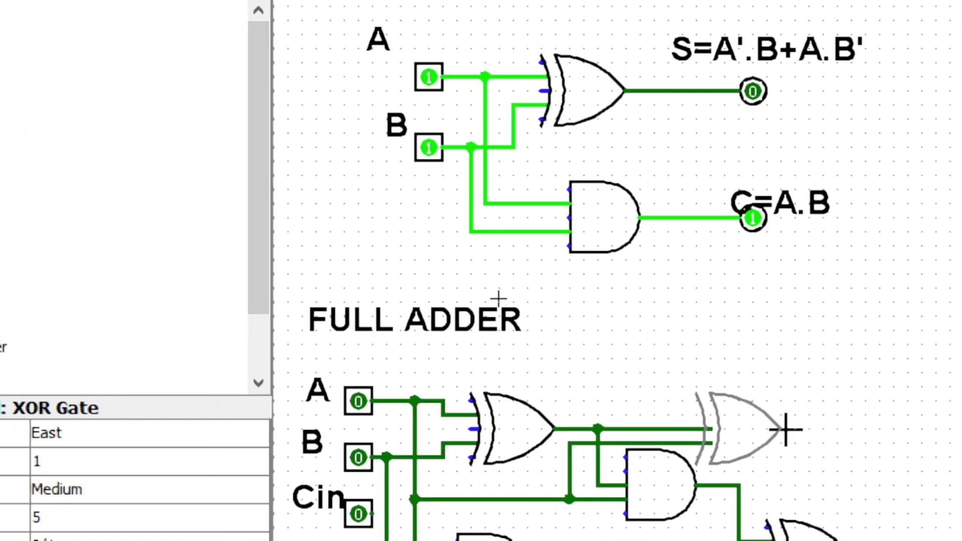
pyautogui.click(795, 429)
pyautogui.moveTo(795, 430); pyautogui.dragTo(839, 430)
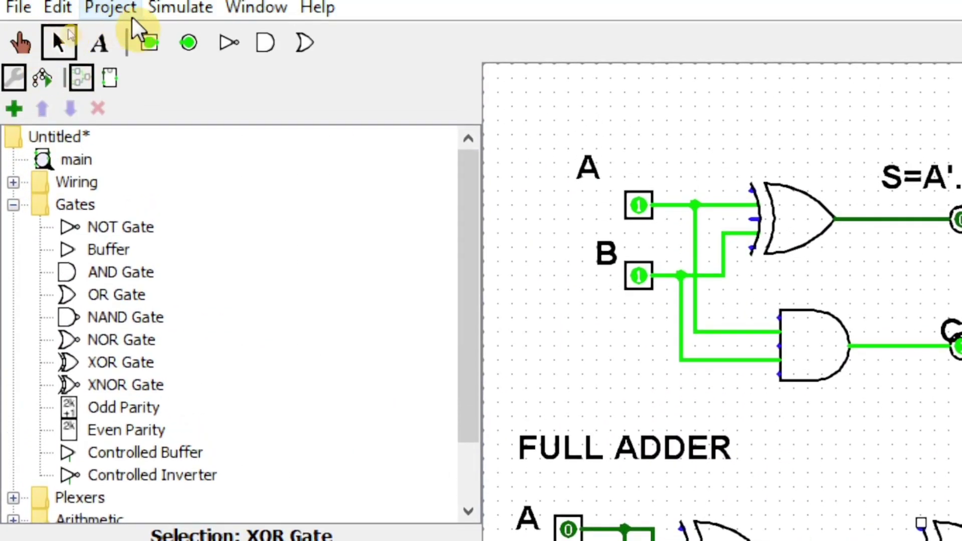
# - Place an output pin at the end of the upper XOR gate's output wire and label it s
pyautogui.click(188, 42)
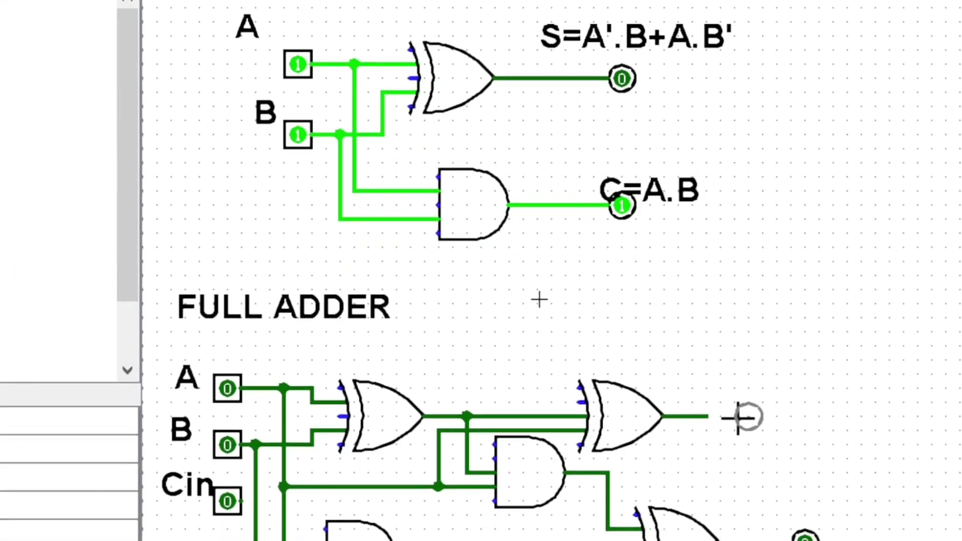
pyautogui.click(737, 417)
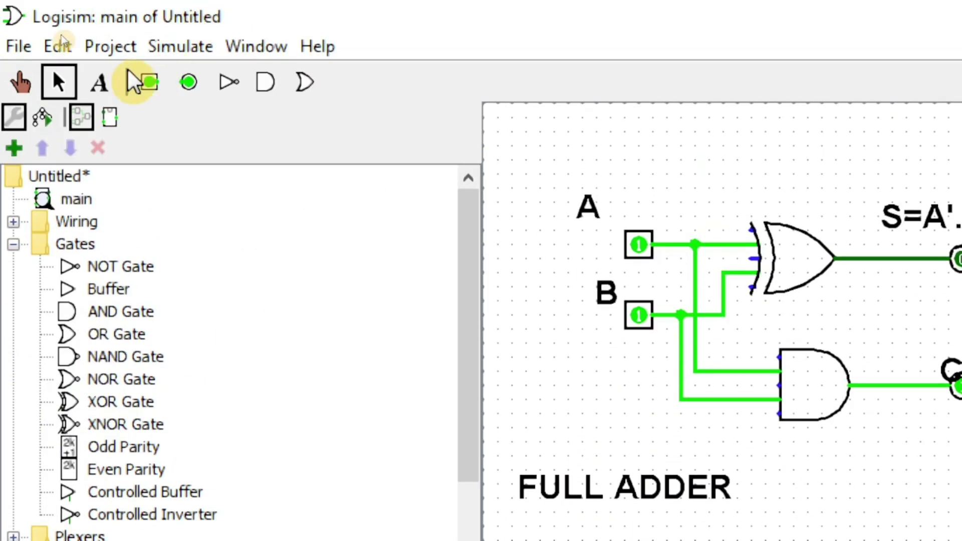
pyautogui.click(97, 82)
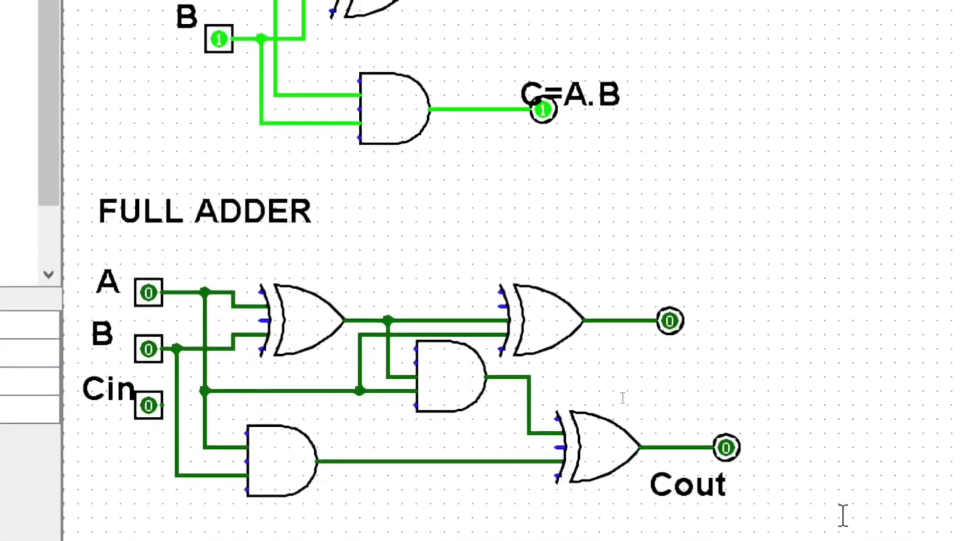
pyautogui.click(699, 342)
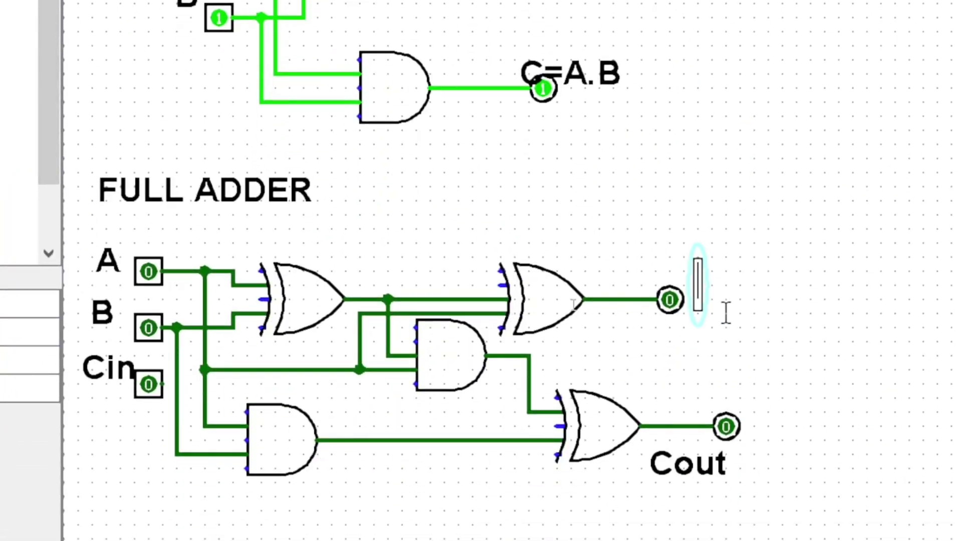
pyautogui.write('S')
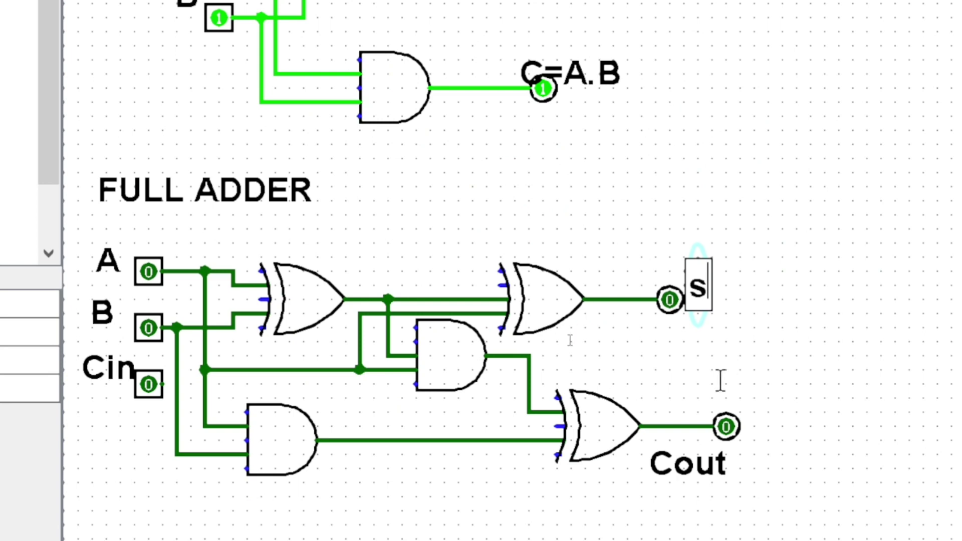
pyautogui.click(740, 455)
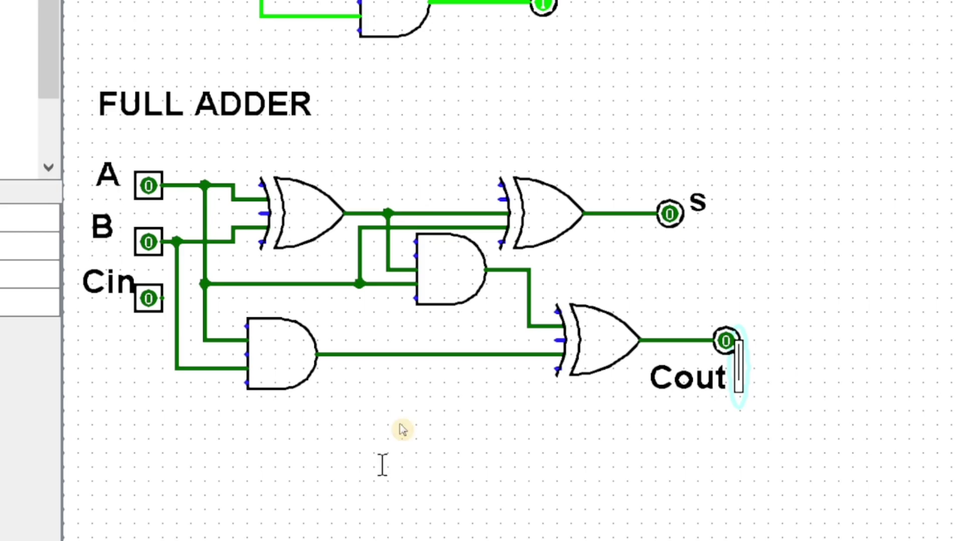
# - Switch to the presentation, review the full adder's S and Cout equations and its truth table, and return to Logisim
pyautogui.hotkey('alt', 'Tab')
pyautogui.press('Tab')
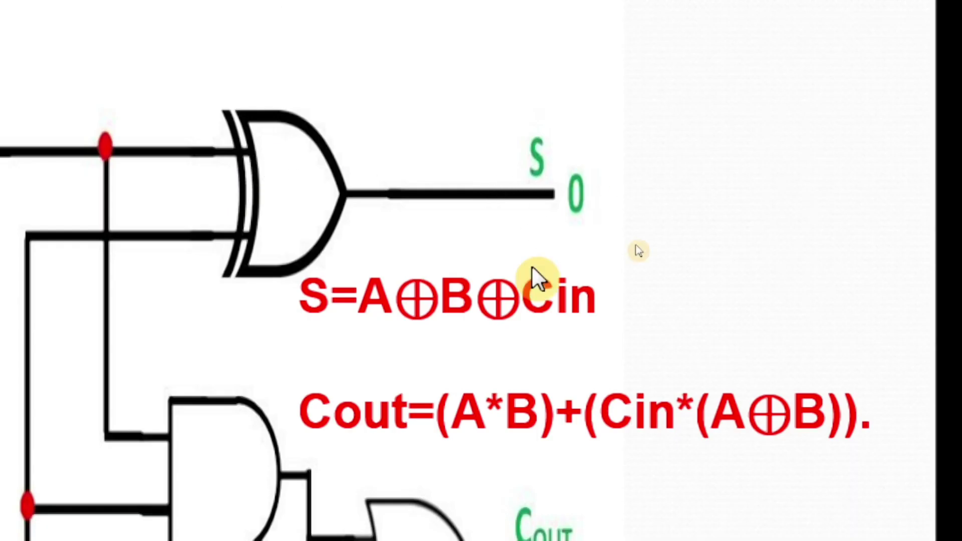
pyautogui.click(82, 371)
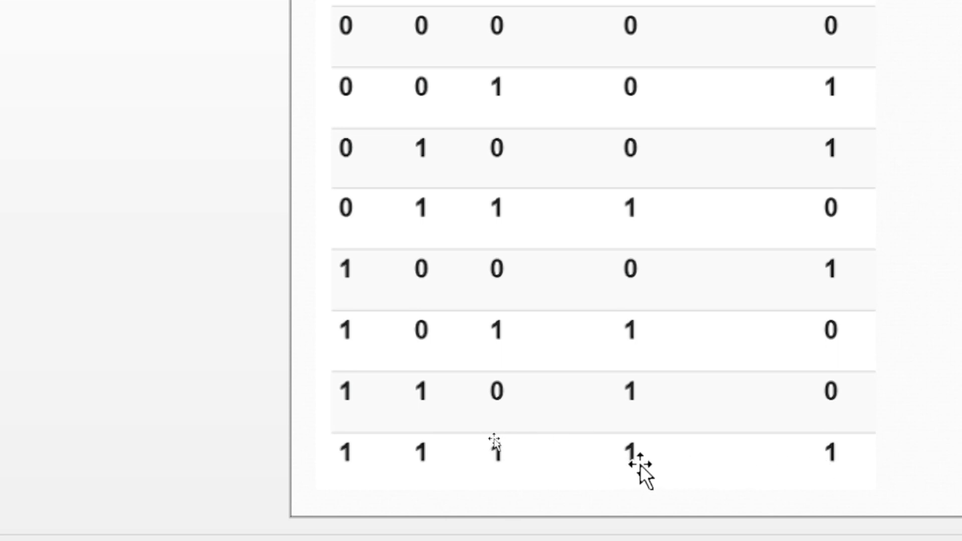
pyautogui.hotkey('alt', 'Tab')
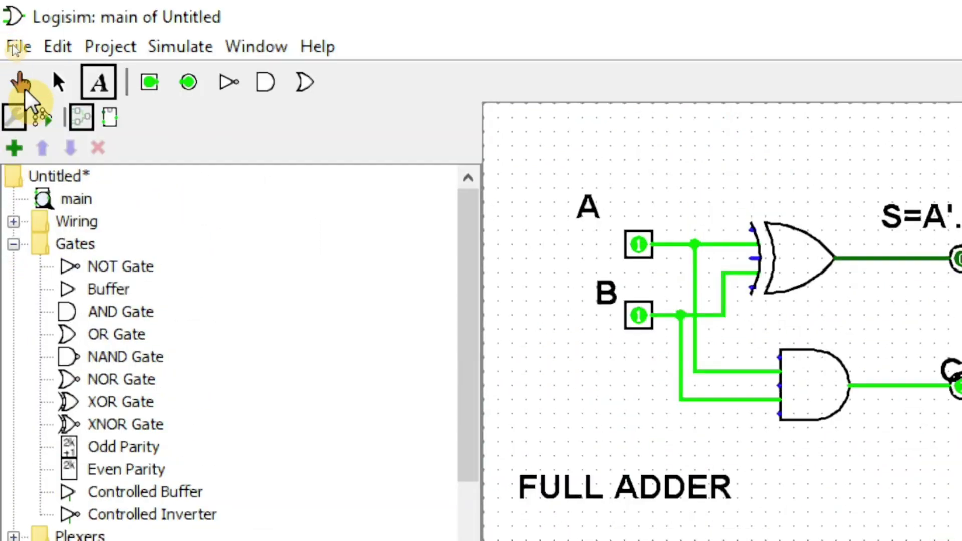
# - Toggle the Cin and B inputs with the Poke tool to test the full adder's outputs
pyautogui.click(23, 87)
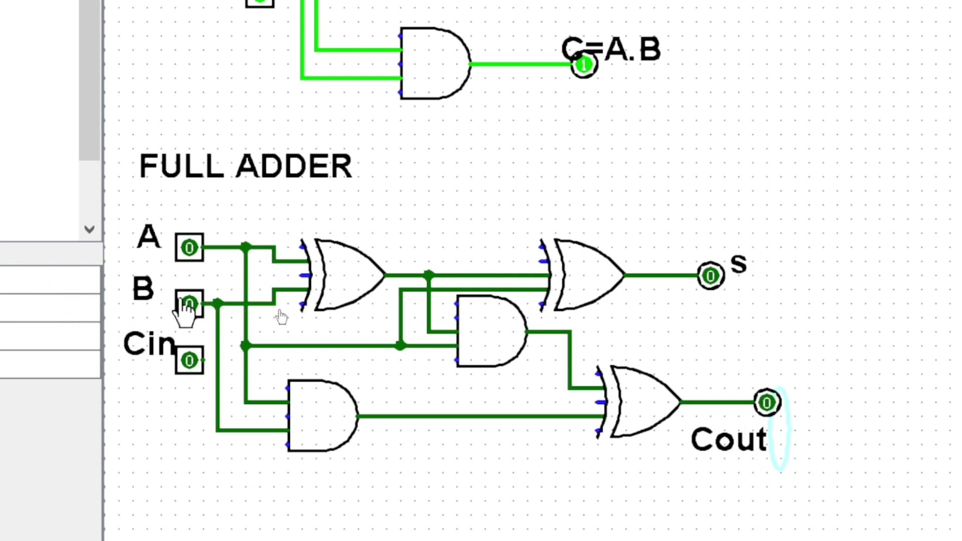
pyautogui.click(191, 360)
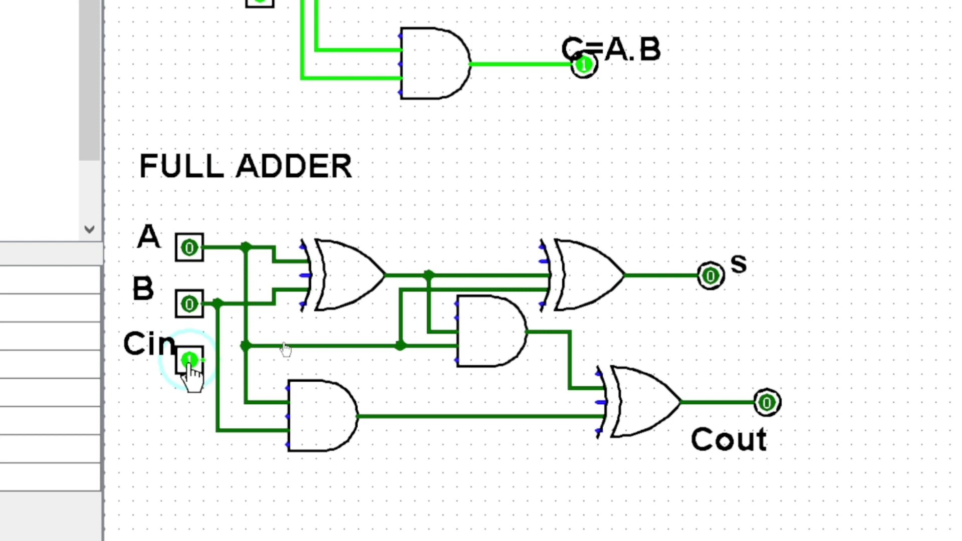
pyautogui.click(191, 305)
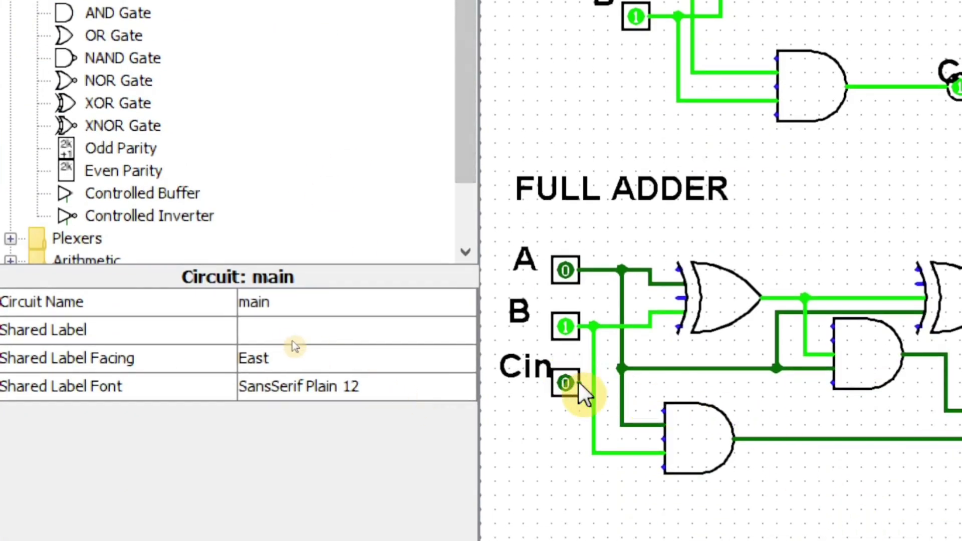
# - Disconnect the upper AND gate's lower input line from A's branch wire and connect it to the Cin pin instead
pyautogui.moveTo(582, 383); pyautogui.dragTo(654, 376)
pyautogui.click(613, 369)
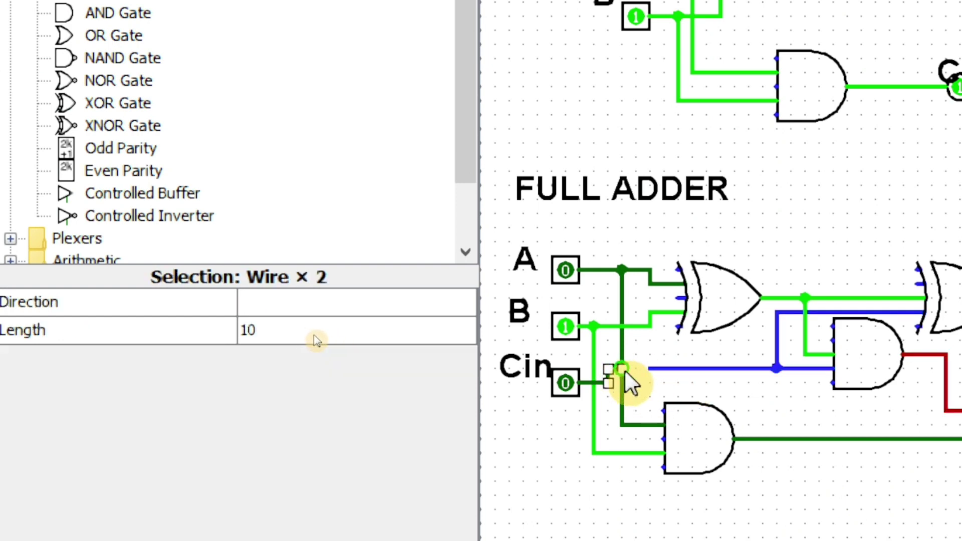
pyautogui.press('Delete')
pyautogui.moveTo(608, 380); pyautogui.dragTo(650, 370)
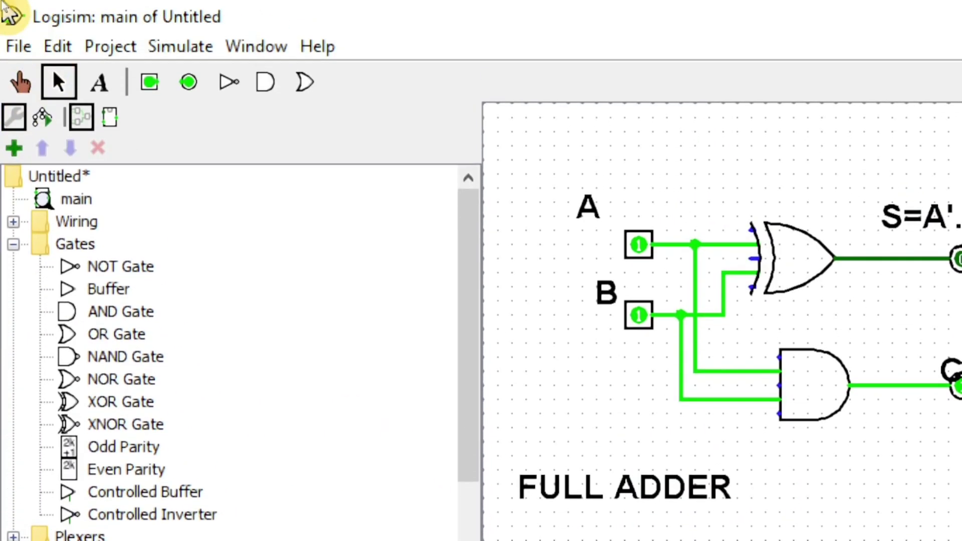
# - Test the full adder by poking the A, B and Cin inputs through the combinations 001, 010, 011 and 111
pyautogui.click(20, 81)
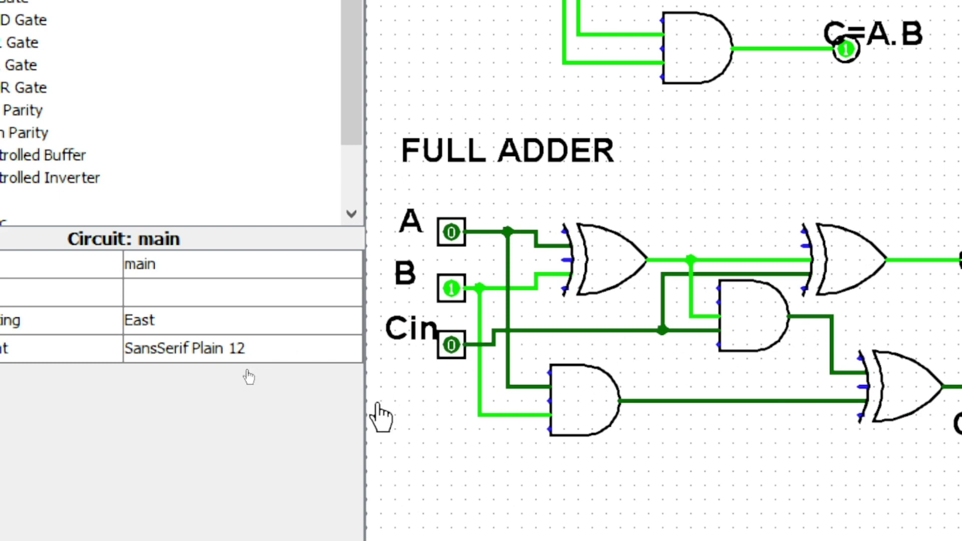
pyautogui.click(452, 345)
pyautogui.click(451, 289)
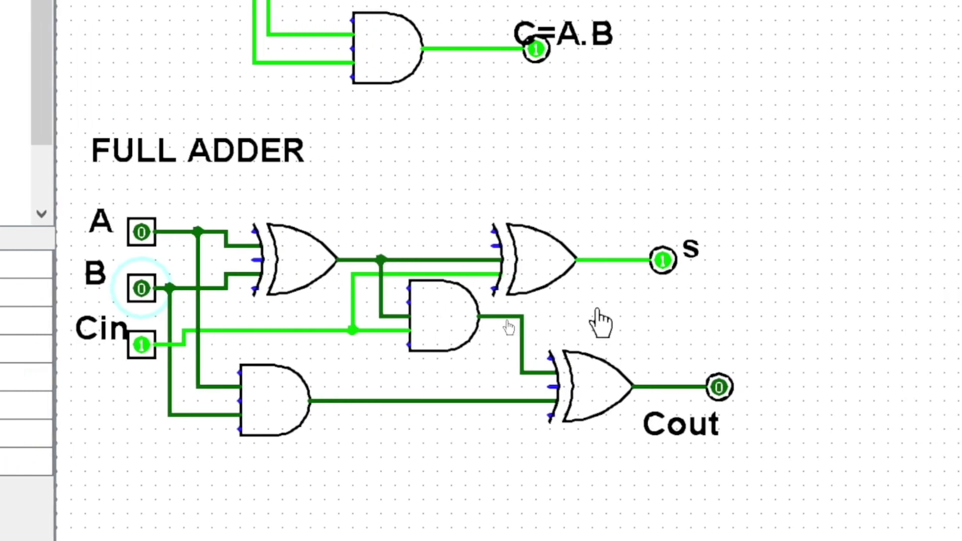
pyautogui.click(141, 344)
pyautogui.click(142, 290)
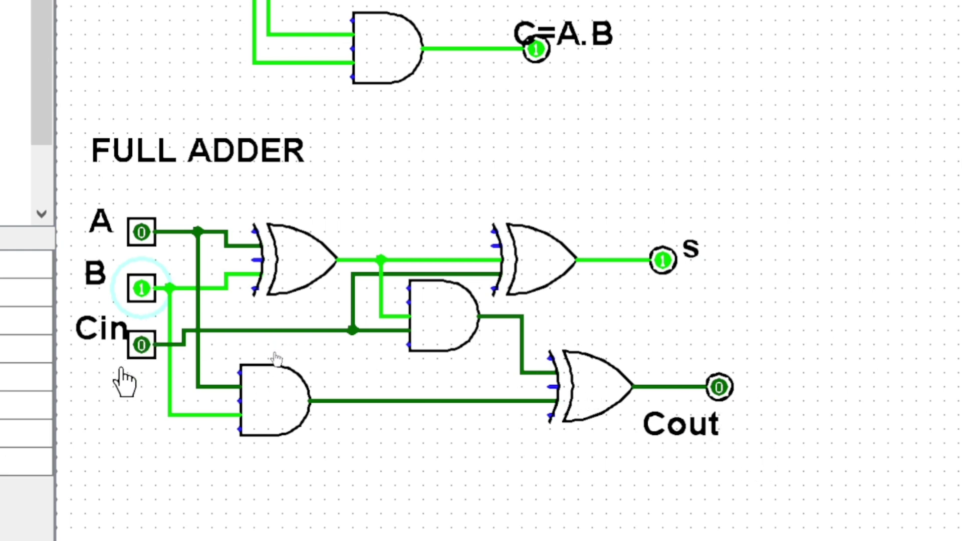
pyautogui.click(141, 346)
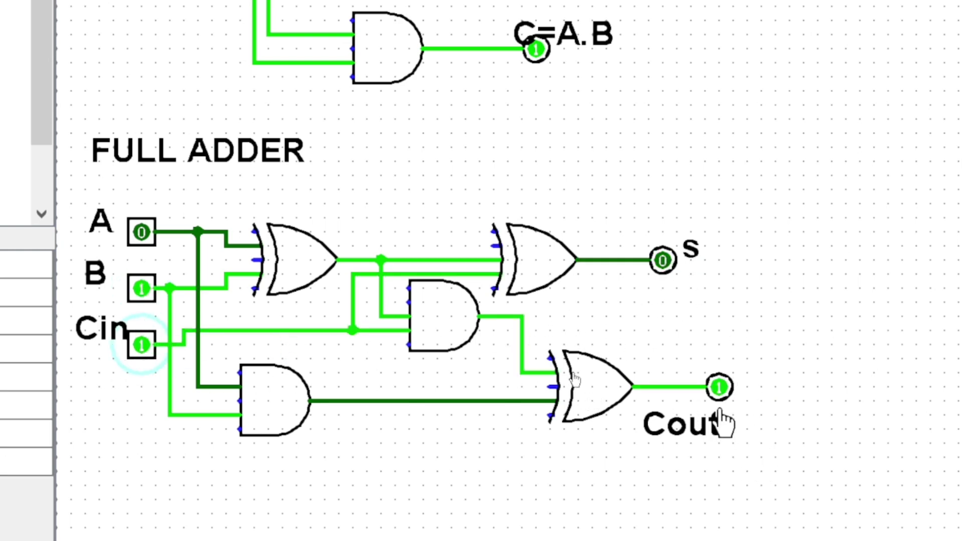
pyautogui.click(143, 233)
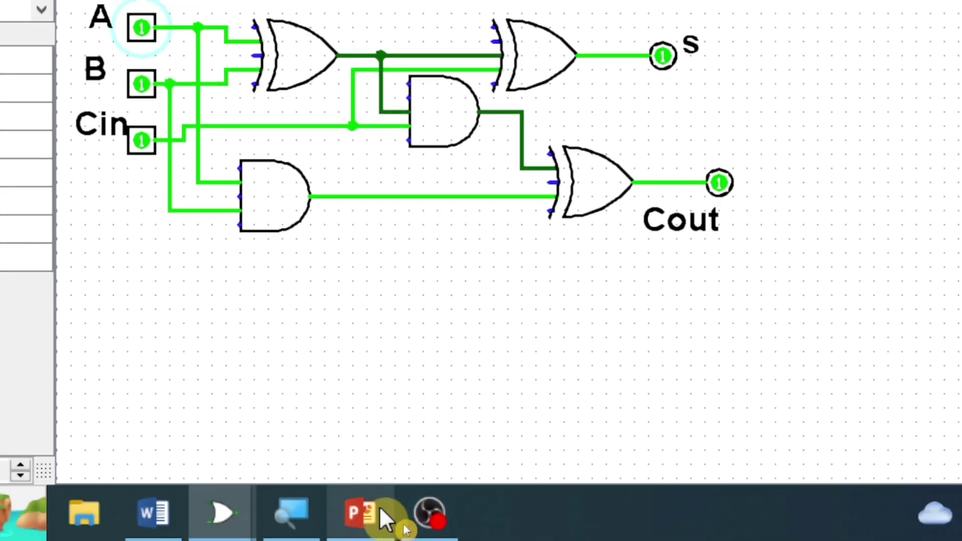
# - Bring up the Magnifier and reduce the screen magnification to 100%
pyautogui.click(293, 514)
pyautogui.click(313, 184)
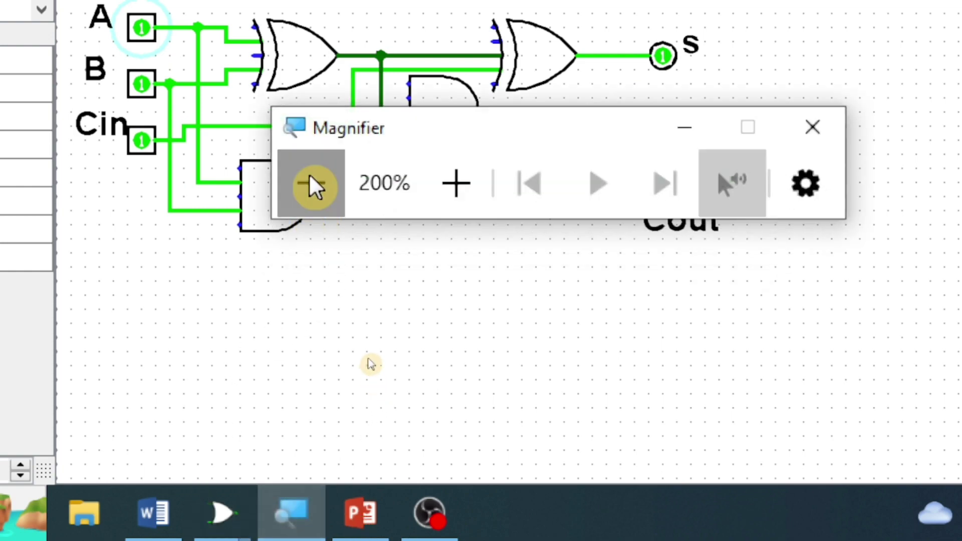
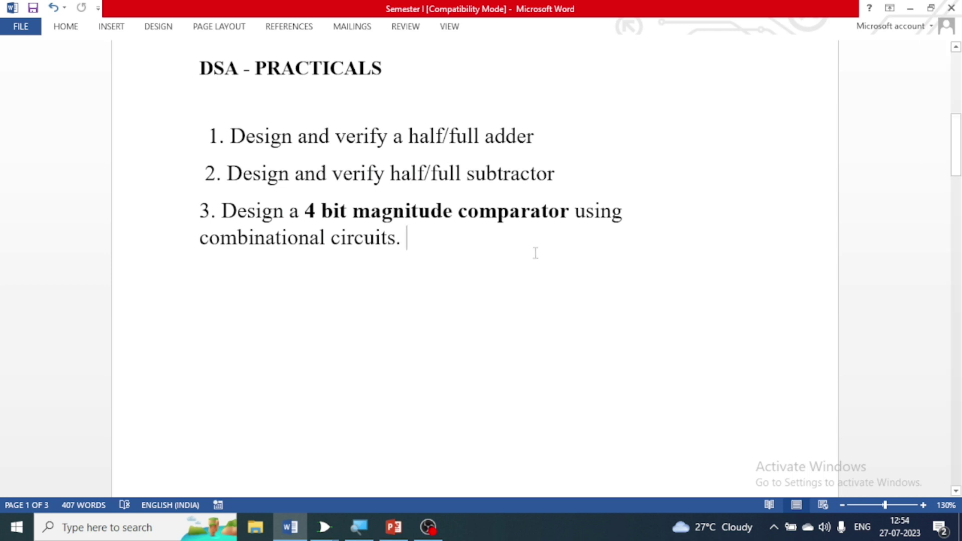
# - Switch from the practicals list in Word to Logisim and increase the screen magnification with the Magnifier
pyautogui.moveTo(324, 527)
pyautogui.click(418, 477)
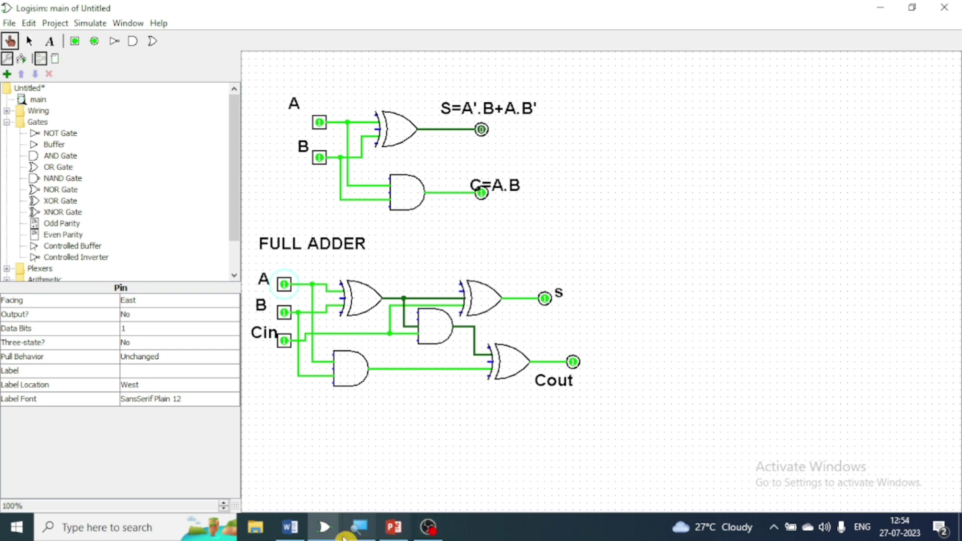
pyautogui.click(359, 527)
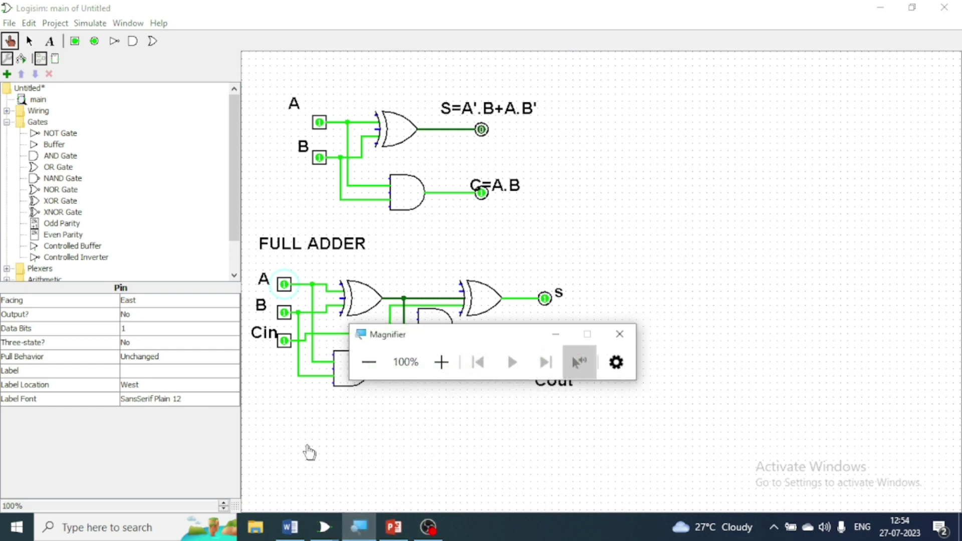
pyautogui.click(441, 361)
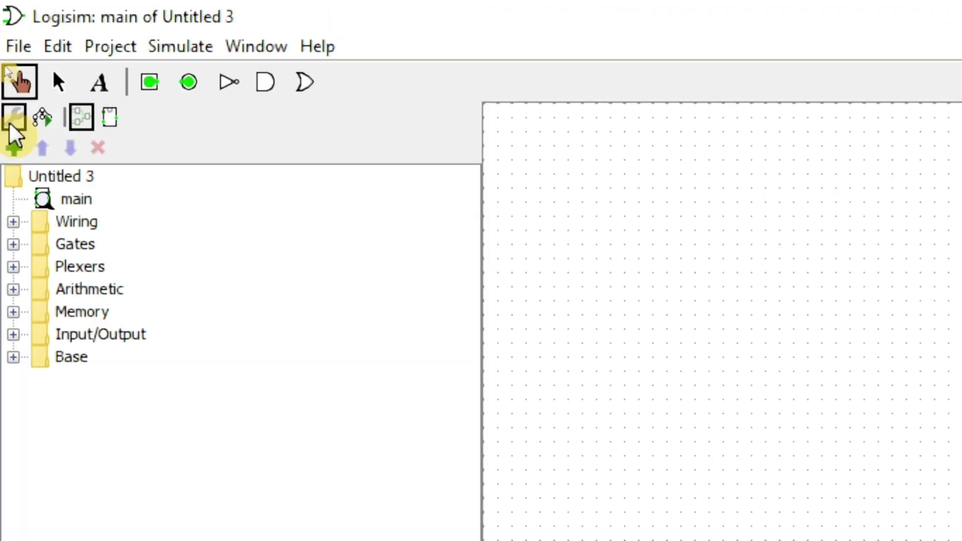
# - Place a Comparator from the Arithmetic library on the blank canvas of the Untitled 3 project
pyautogui.click(13, 289)
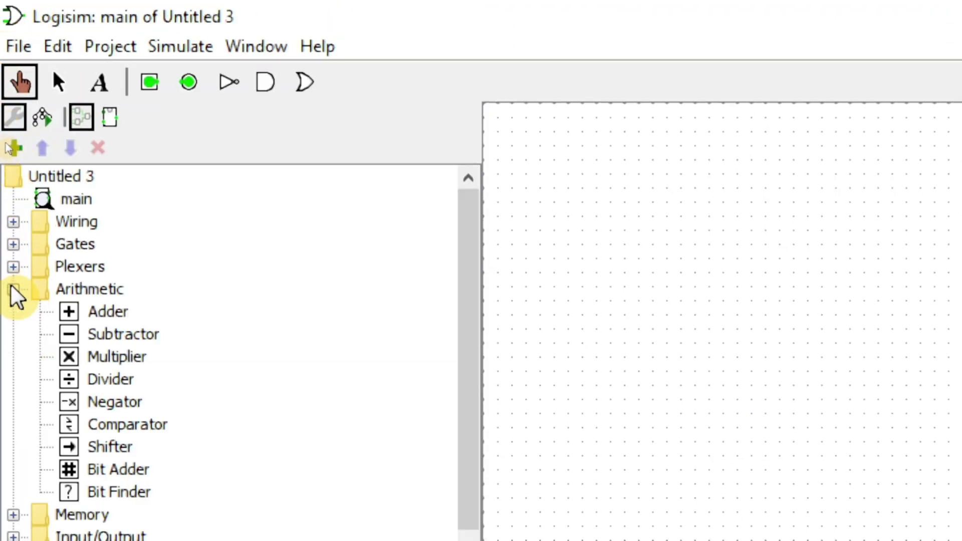
pyautogui.click(114, 428)
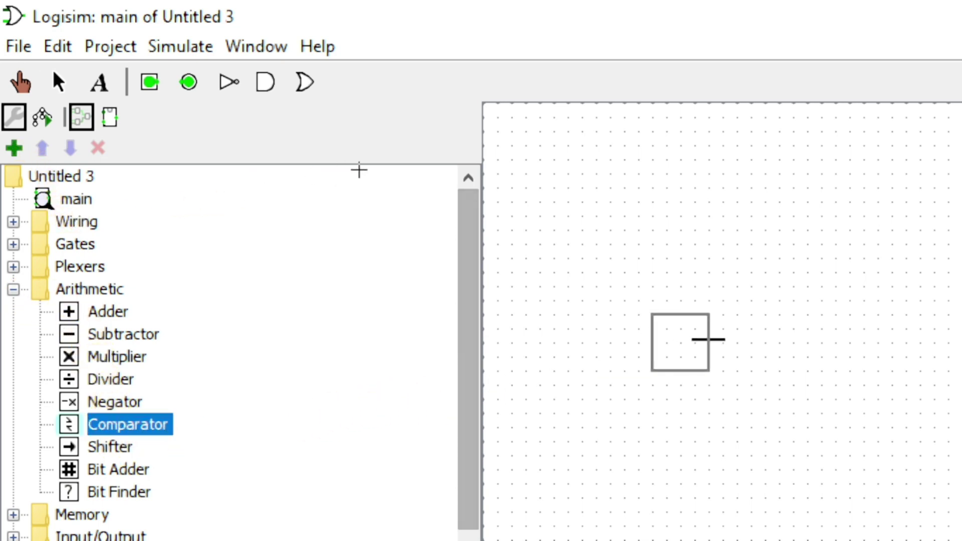
pyautogui.click(851, 348)
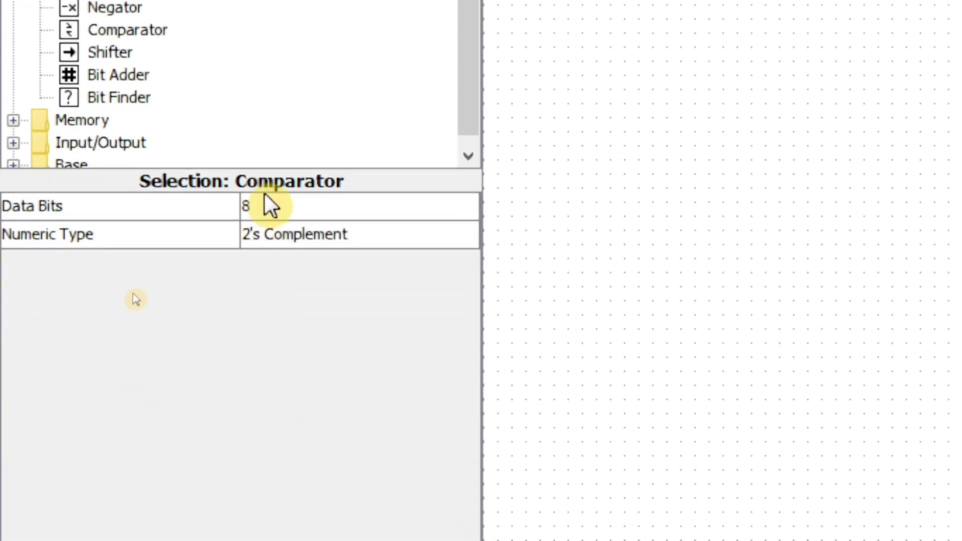
# - Set the Comparator's data bits to 4 and its numeric type to Unsigned
pyautogui.click(281, 206)
pyautogui.click(282, 205)
pyautogui.scroll(3, 285, 271)
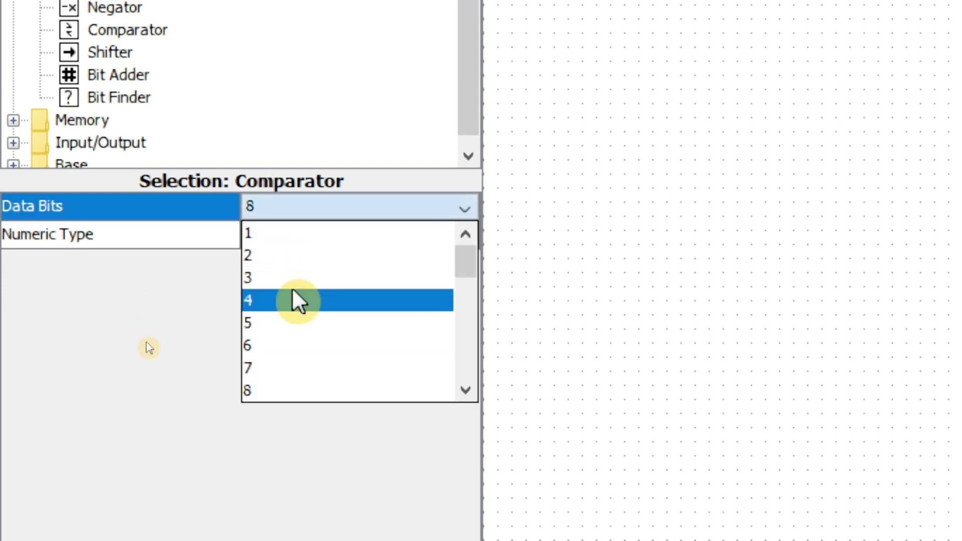
pyautogui.click(288, 282)
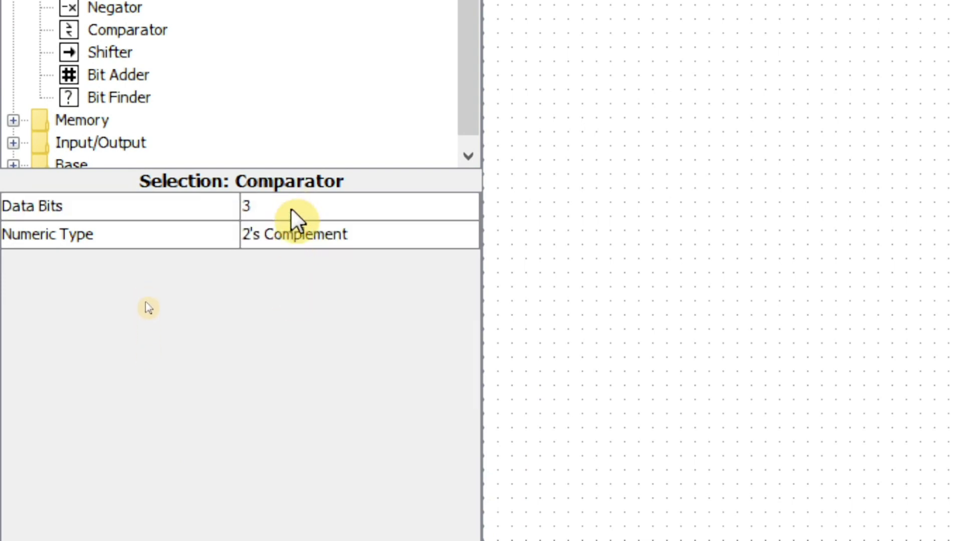
pyautogui.click(291, 207)
pyautogui.click(278, 256)
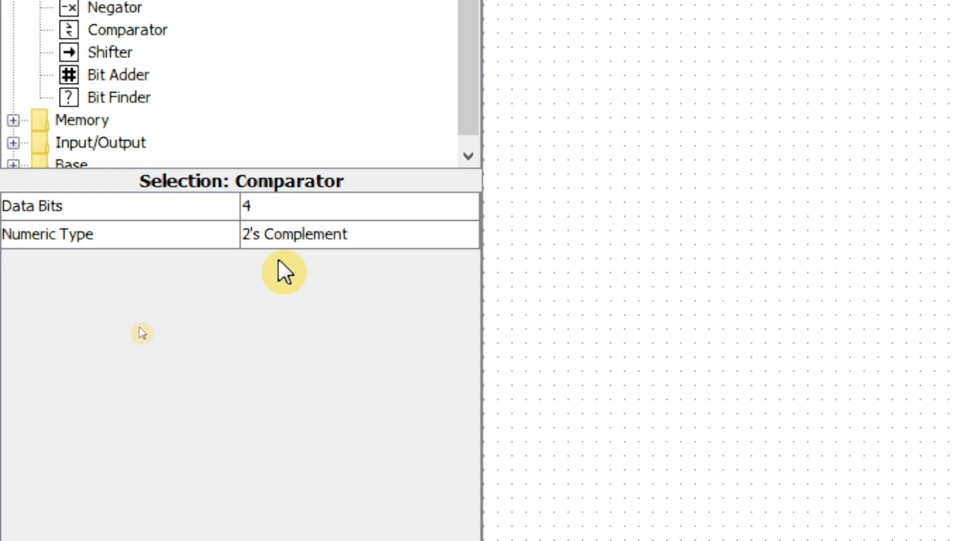
pyautogui.click(289, 234)
pyautogui.click(302, 279)
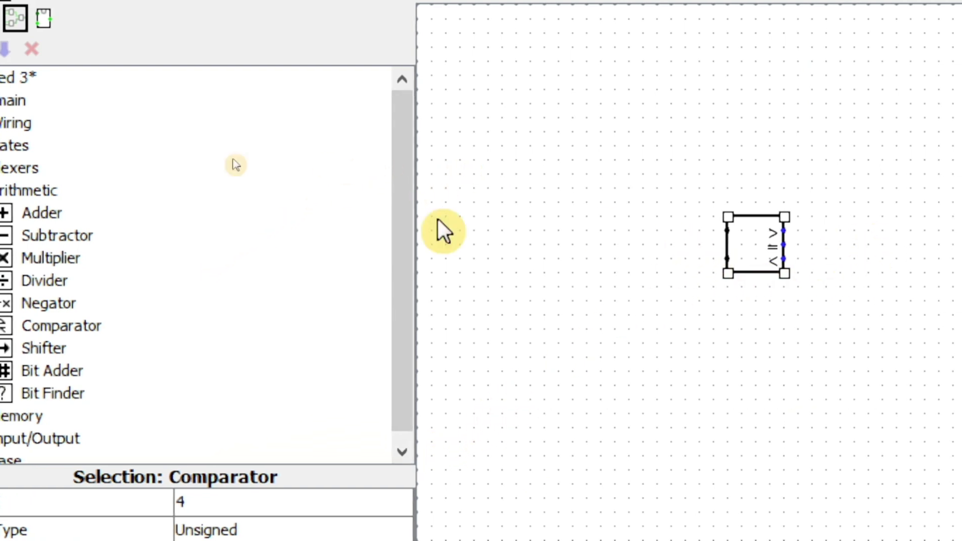
# - Place two input pins one above the other, on the input side of the Comparator
pyautogui.click(150, 82)
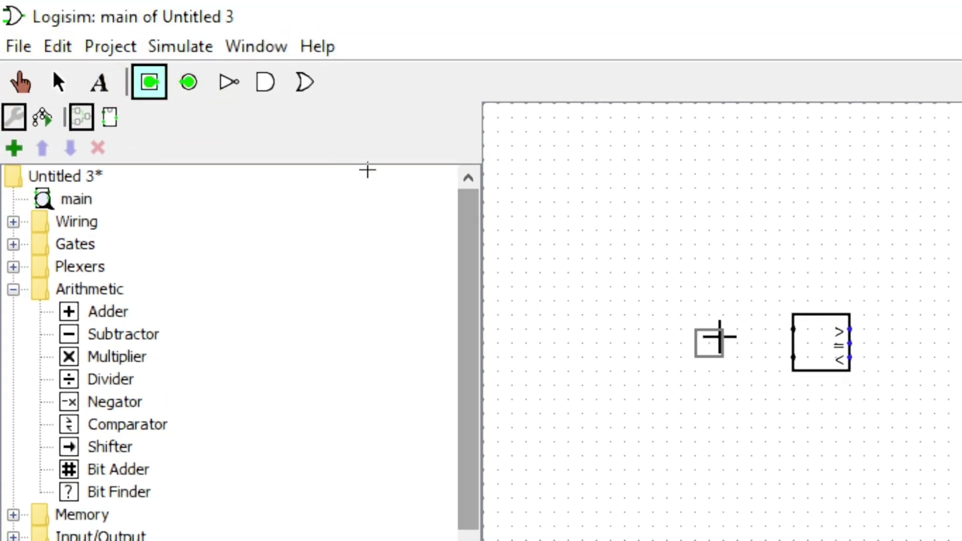
pyautogui.click(667, 301)
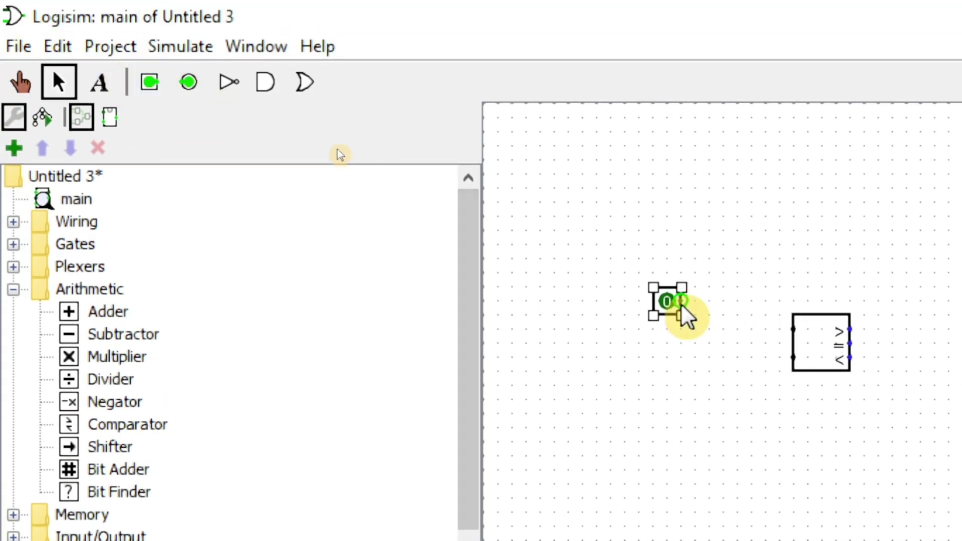
pyautogui.click(149, 82)
pyautogui.click(686, 391)
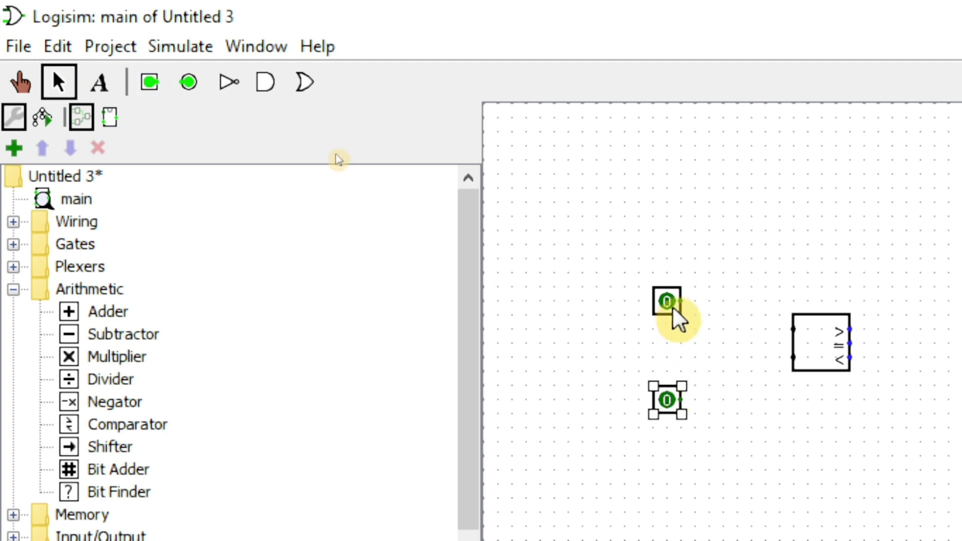
# - Give the upper input pin 4 data bits, face it South, and wire it to the Comparator's upper input
pyautogui.click(669, 307)
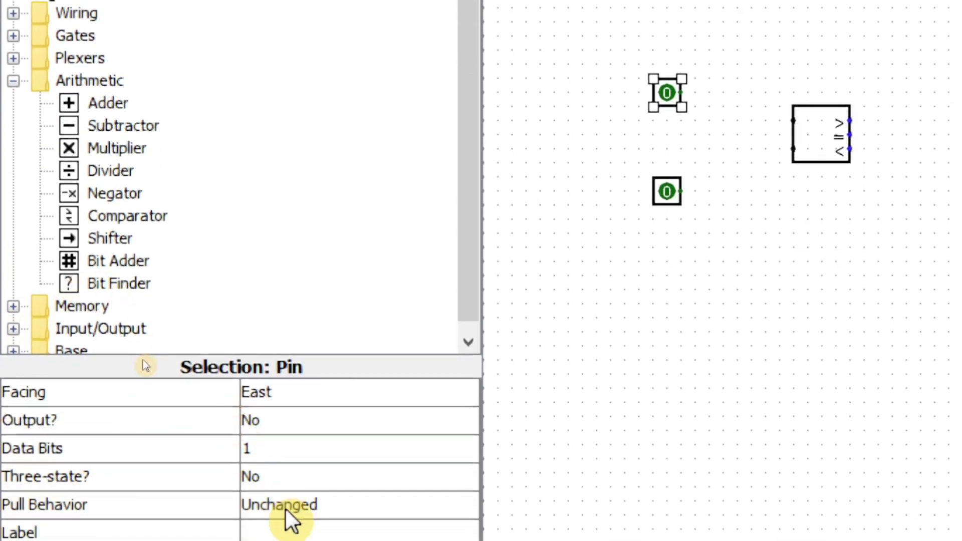
pyautogui.click(265, 470)
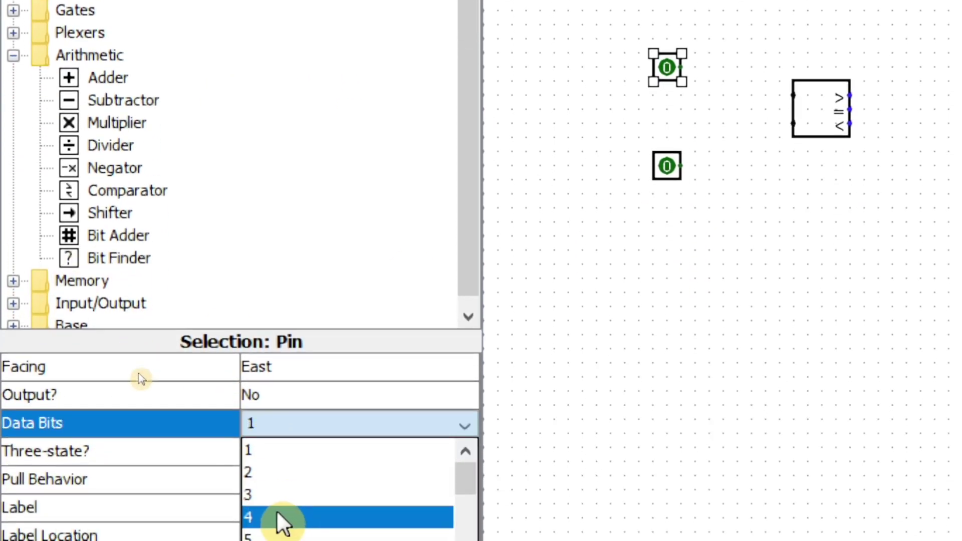
pyautogui.click(277, 527)
pyautogui.click(300, 369)
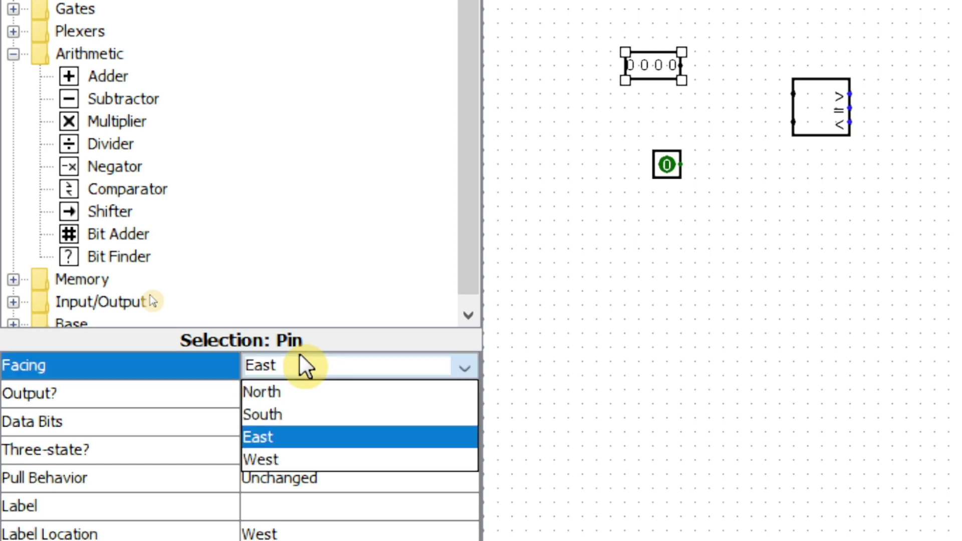
pyautogui.click(305, 415)
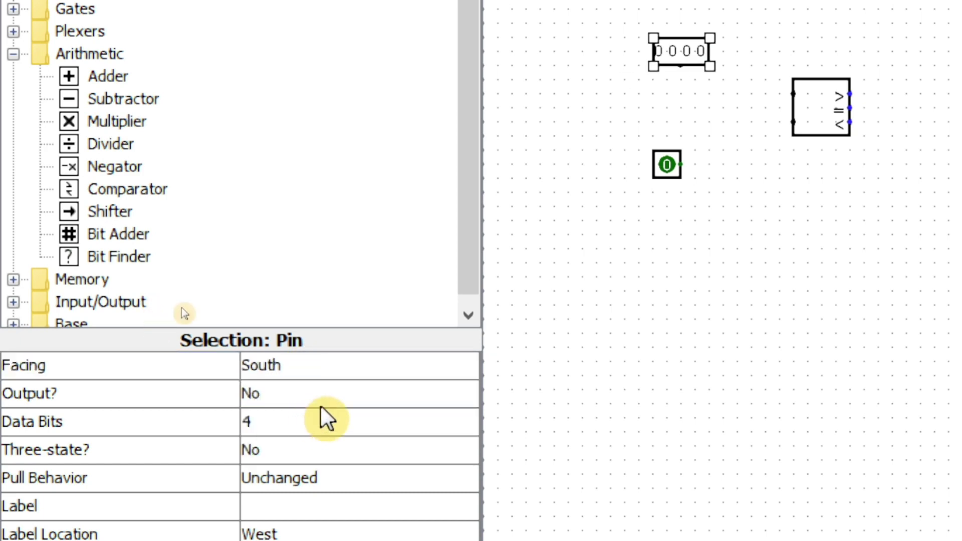
pyautogui.moveTo(681, 65); pyautogui.dragTo(793, 94)
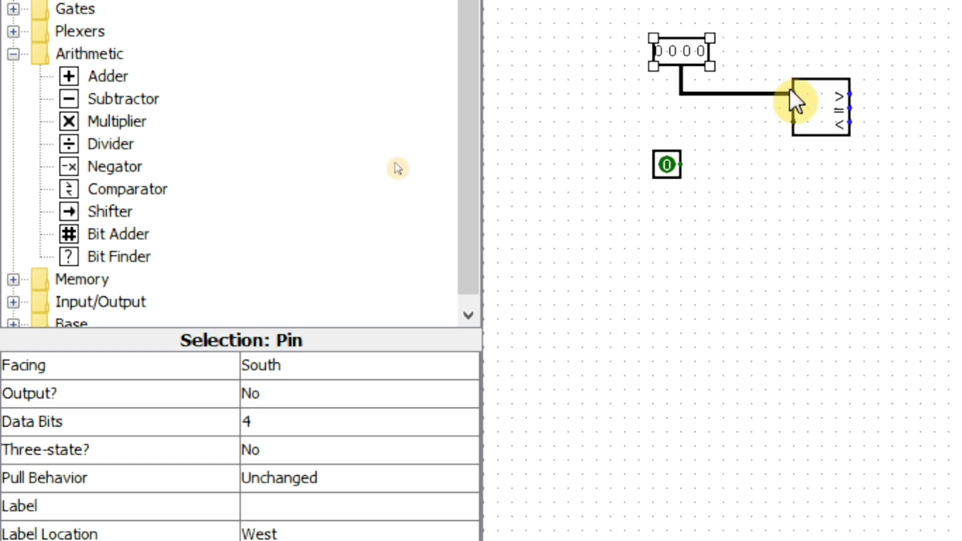
# - Face the lower input pin North, give it 4 data bits, and wire it to the Comparator's lower input
pyautogui.click(670, 162)
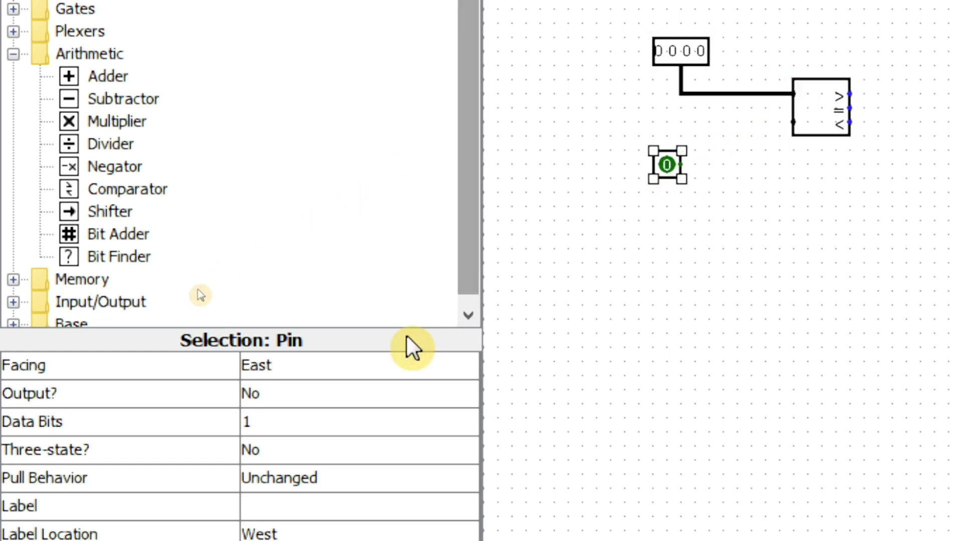
pyautogui.click(292, 365)
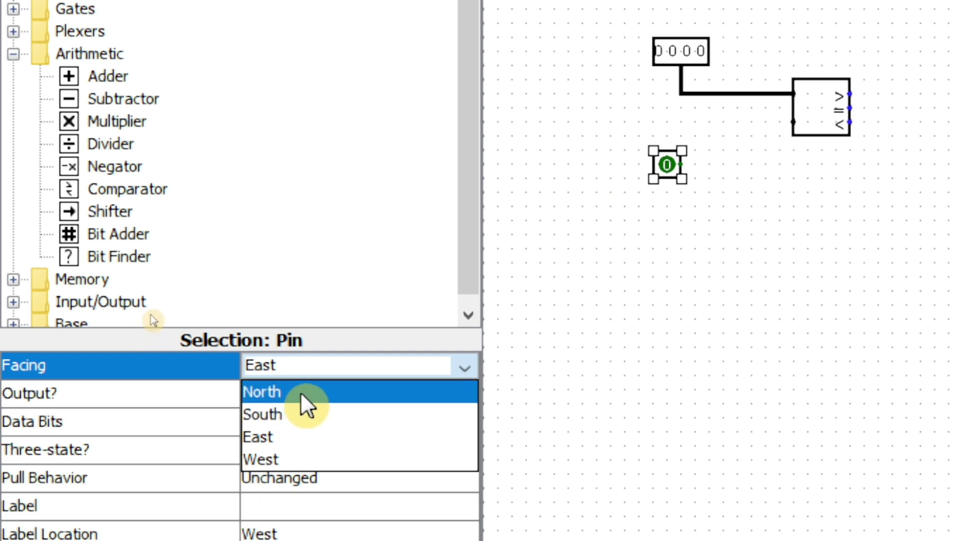
pyautogui.click(299, 393)
pyautogui.click(286, 428)
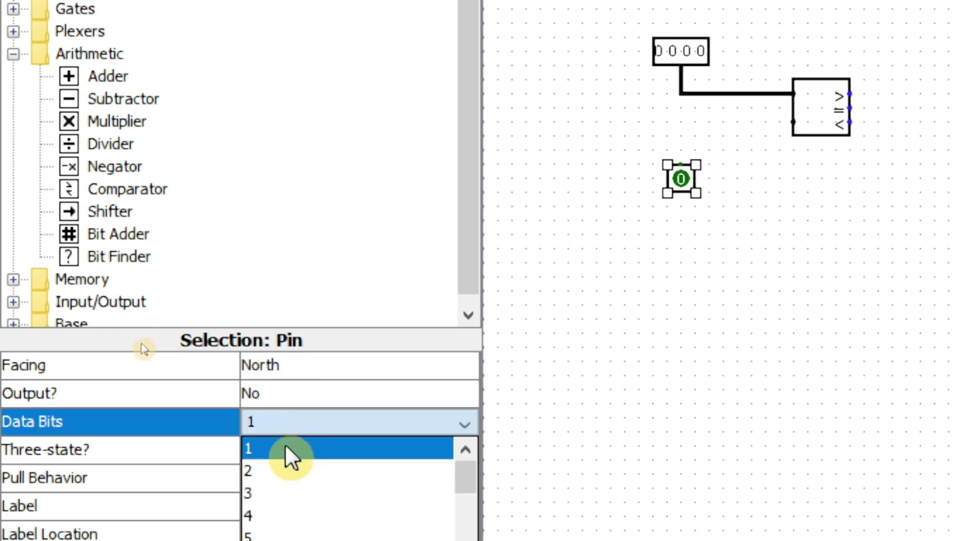
pyautogui.click(275, 515)
pyautogui.moveTo(681, 162); pyautogui.dragTo(792, 118)
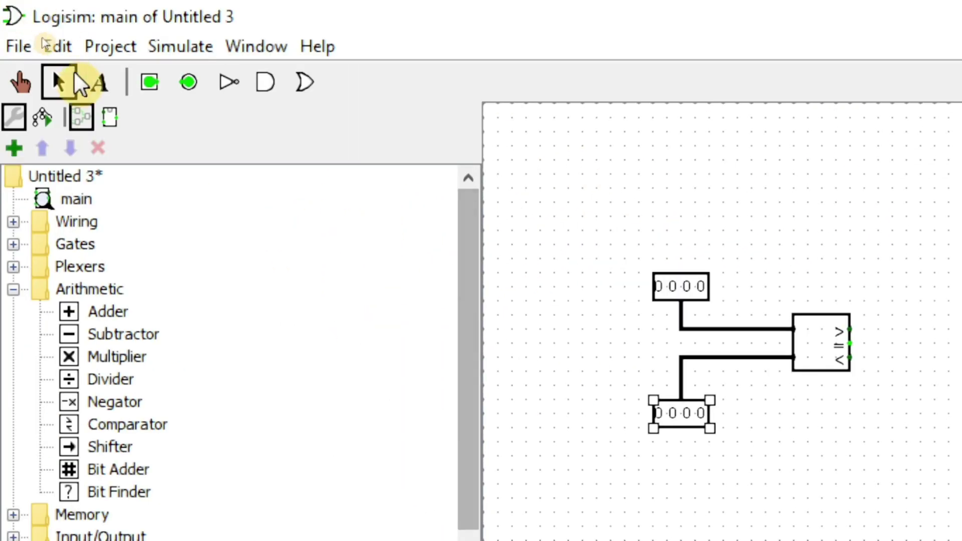
# - Set the Text tool's font to SansSerif Bold, size 26
pyautogui.click(0, 14)
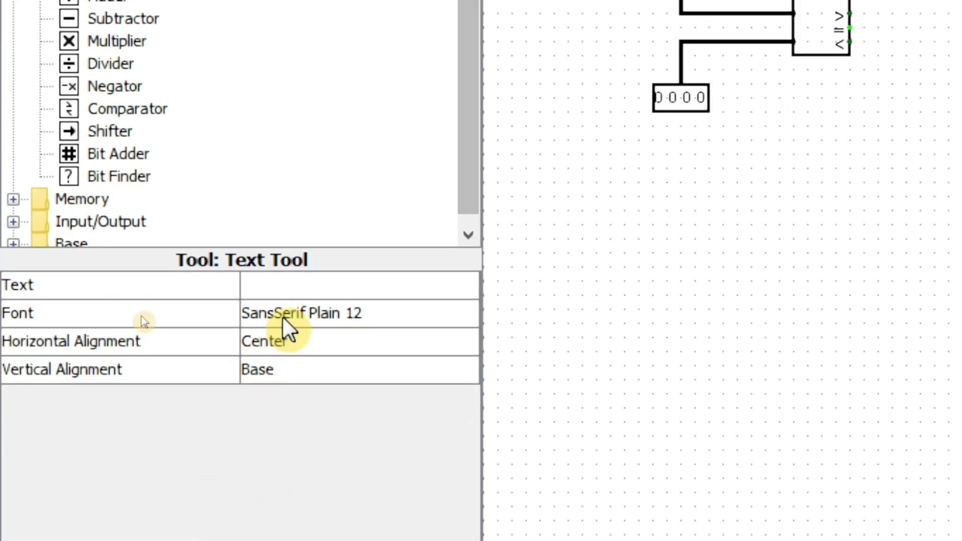
pyautogui.click(308, 344)
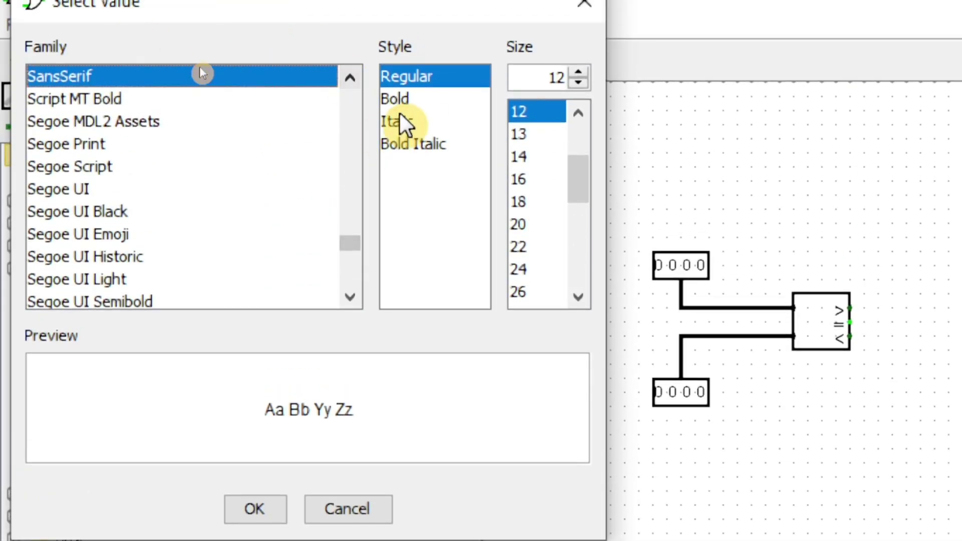
pyautogui.click(418, 100)
pyautogui.click(536, 292)
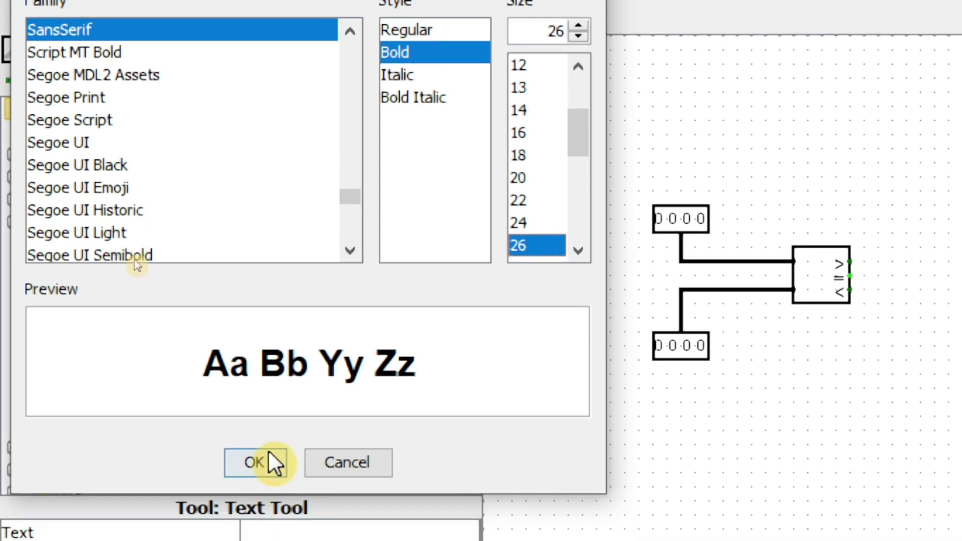
pyautogui.click(255, 509)
# - Add the text label B beside the lower input pin and the label A above the upper input pin
pyautogui.click(637, 173)
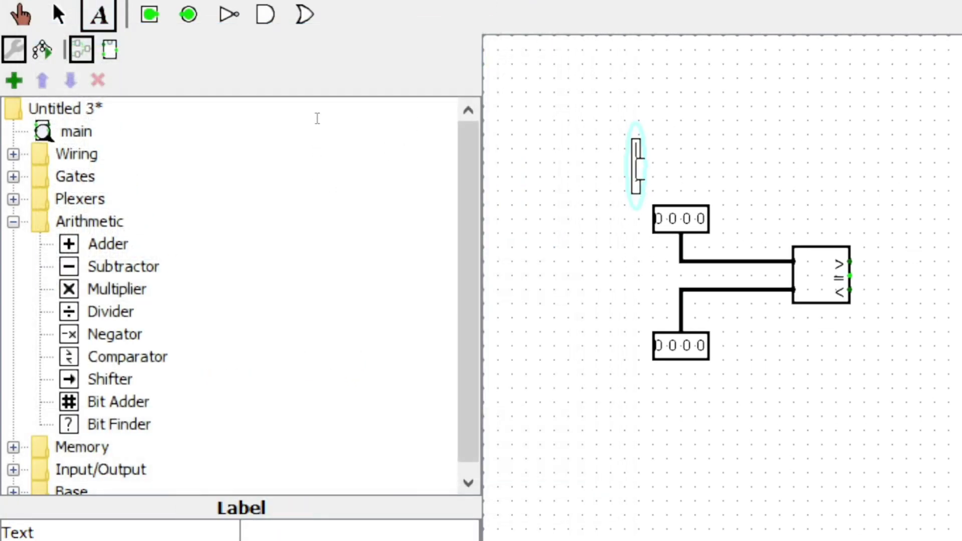
pyautogui.click(638, 304)
pyautogui.write('b')
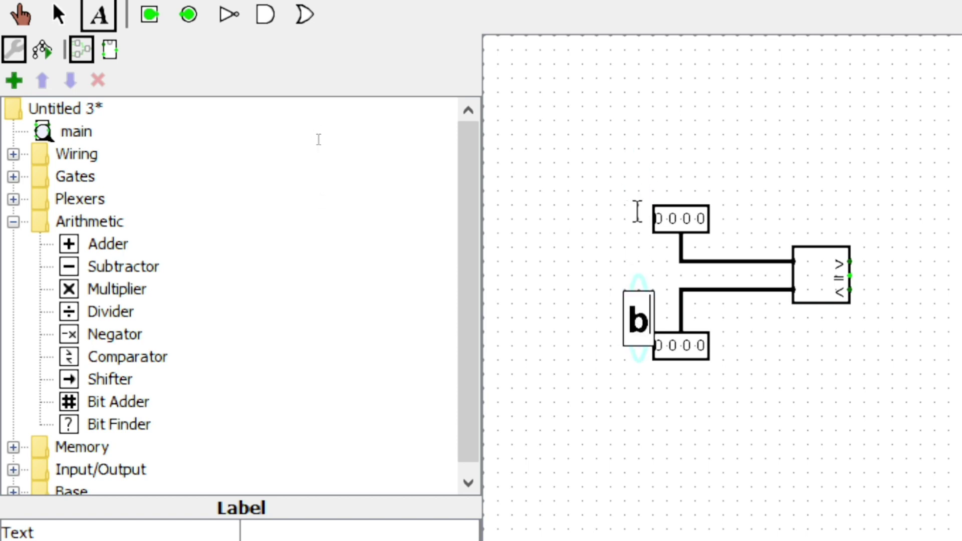
pyautogui.press('BackSpace')
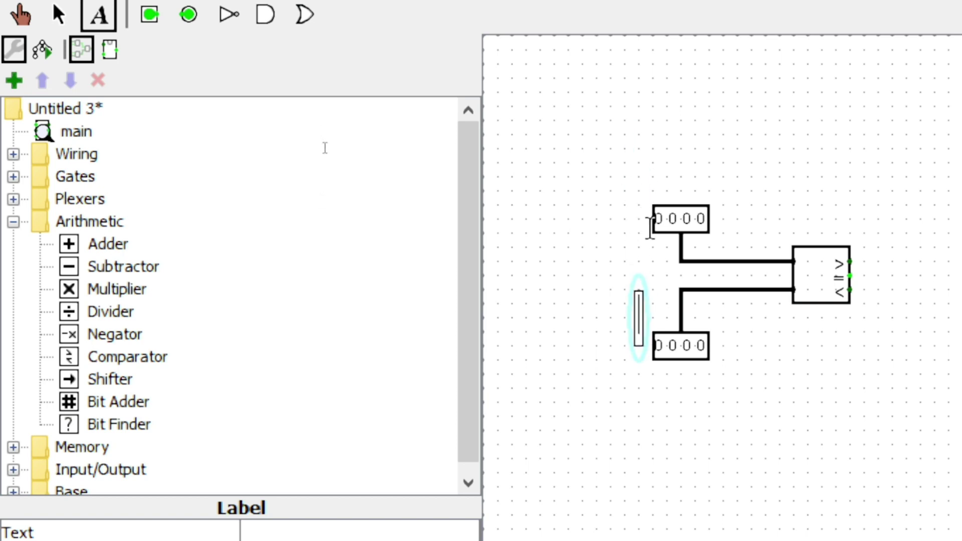
pyautogui.write('B')
pyautogui.click(633, 179)
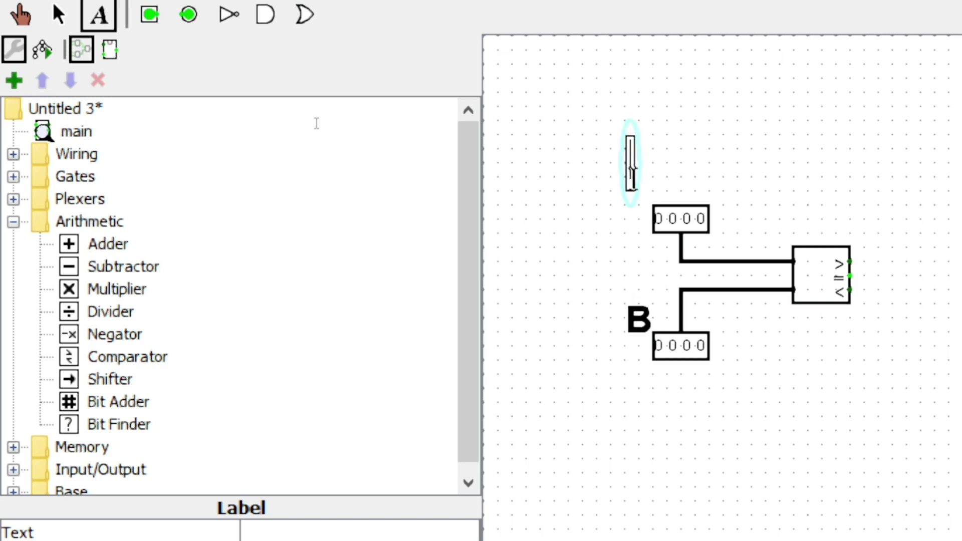
pyautogui.write('A')
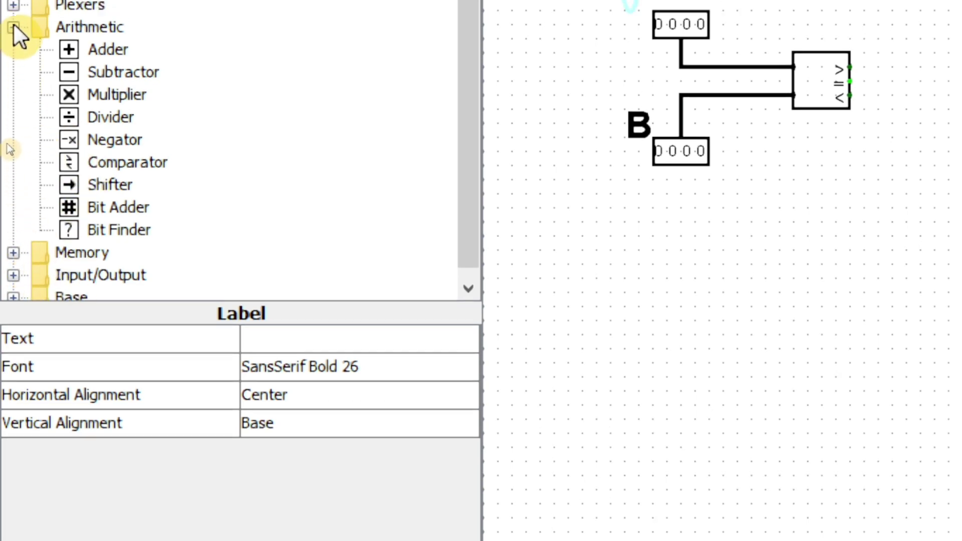
# - Place an LED Matrix from the Input/Output library on the output side of the Comparator
pyautogui.click(13, 27)
pyautogui.click(14, 73)
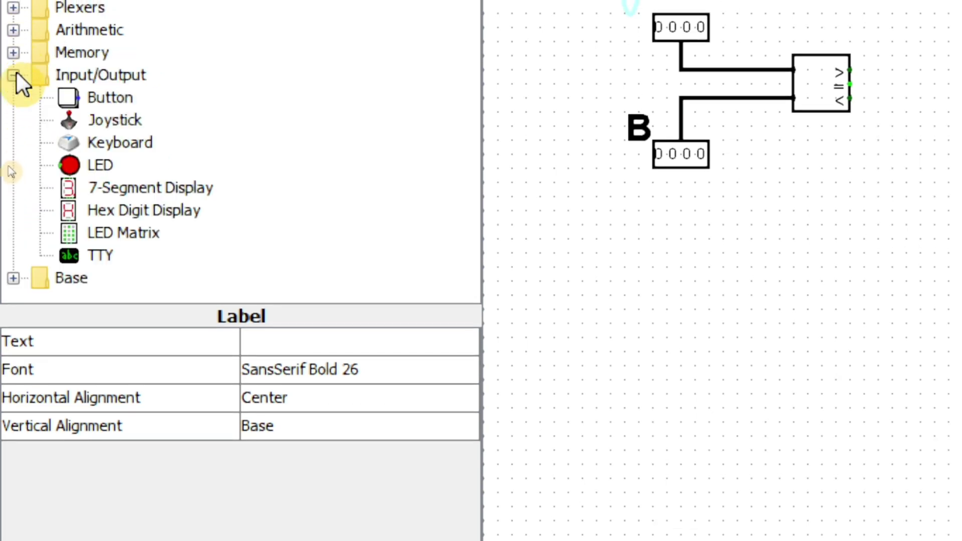
pyautogui.click(133, 232)
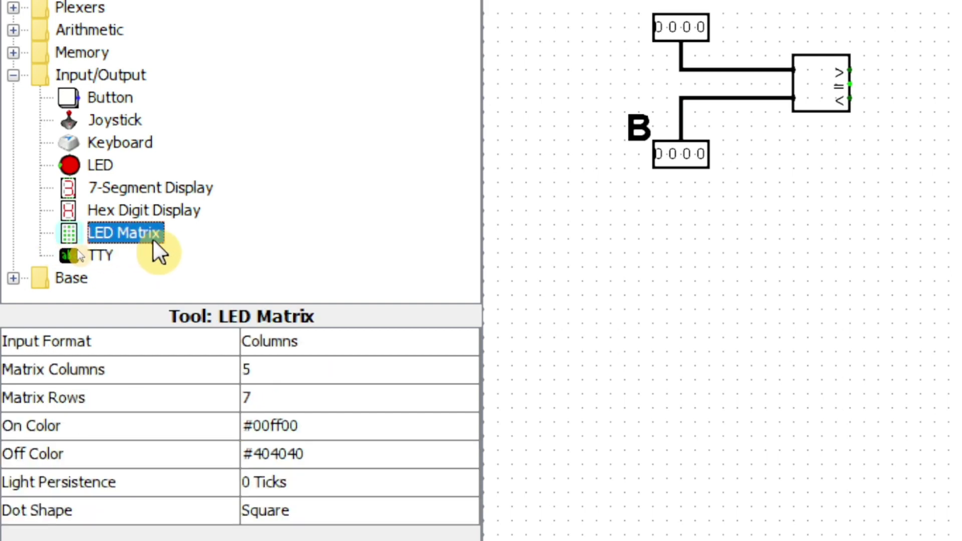
pyautogui.click(961, 85)
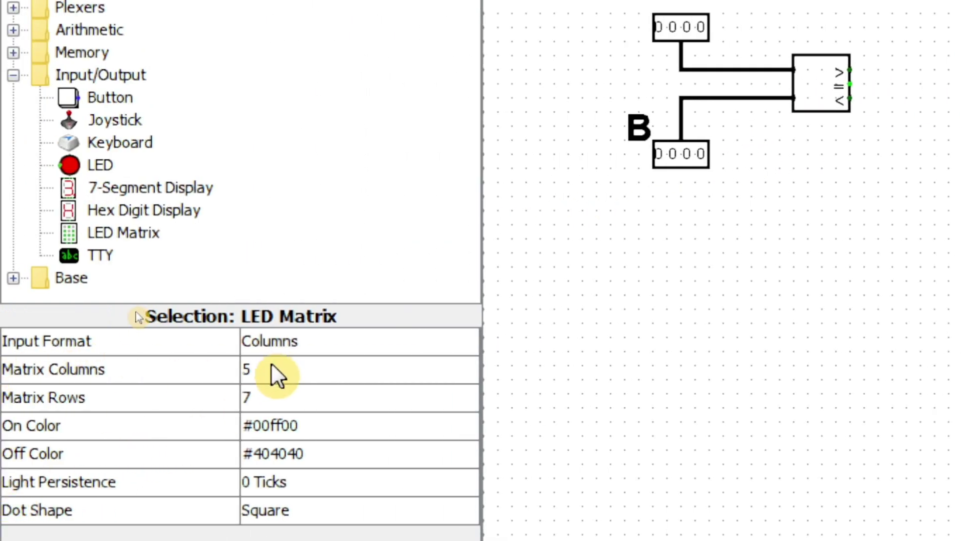
# - Set the LED Matrix to 3 columns and 1 row
pyautogui.click(277, 377)
pyautogui.scroll(2, 284, 444)
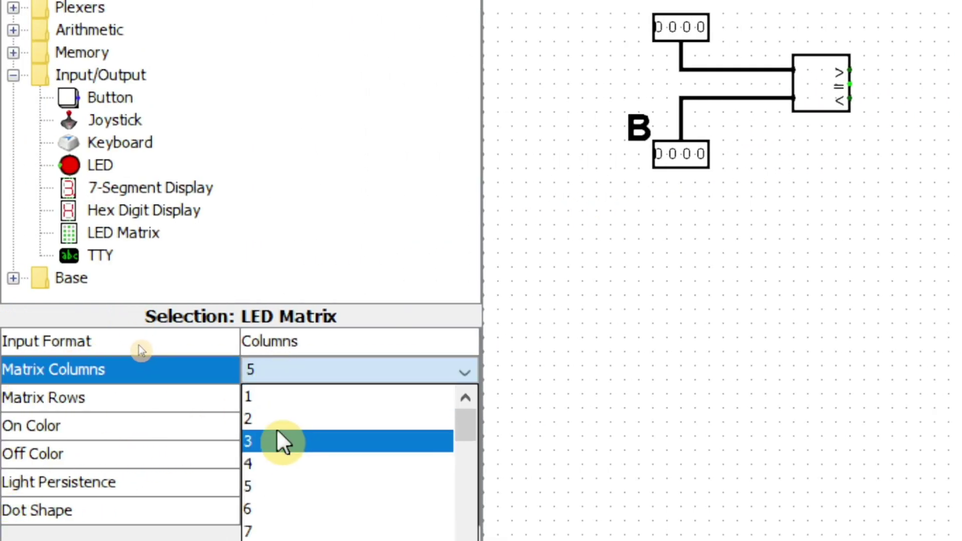
pyautogui.click(277, 434)
pyautogui.click(275, 398)
pyautogui.scroll(2, 274, 436)
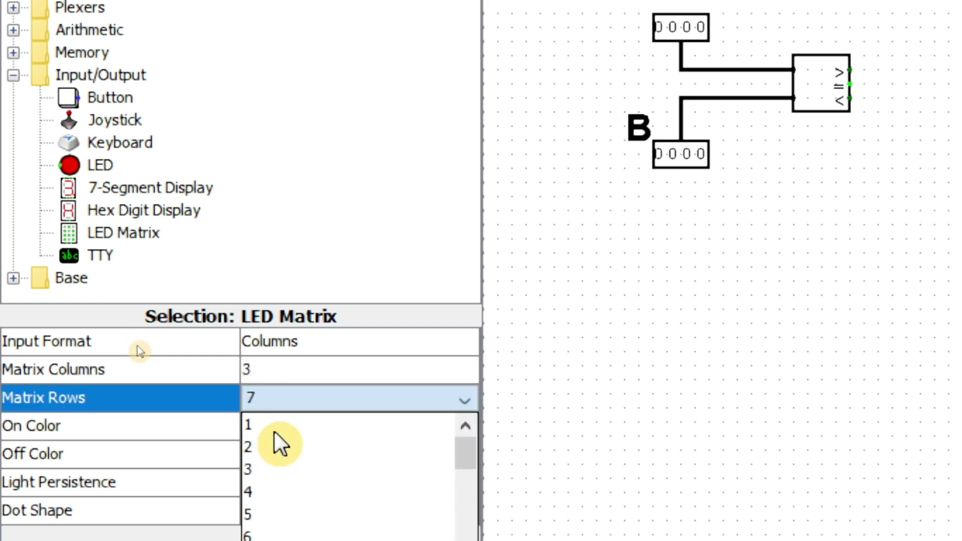
pyautogui.click(274, 432)
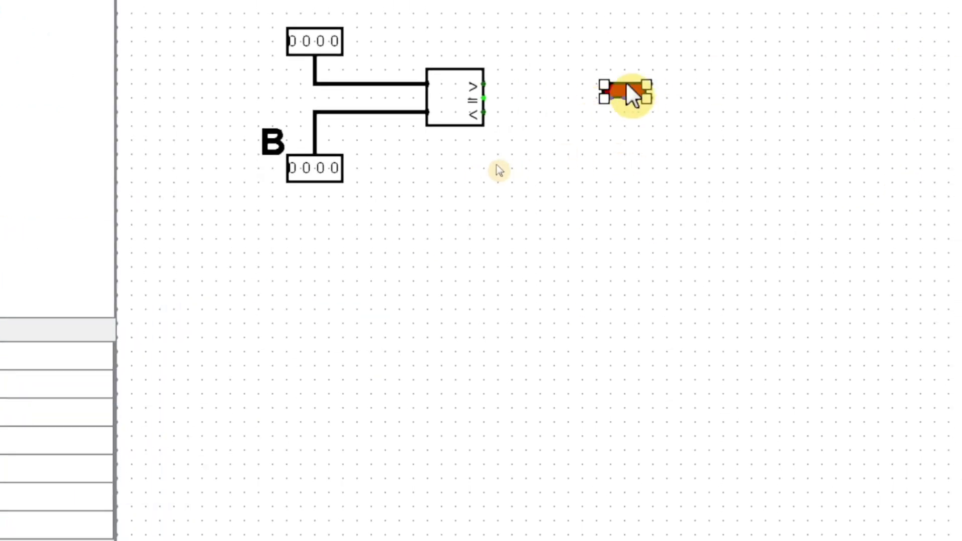
# - Move the LED Matrix slightly higher and wire the Comparator's >, = and < outputs to its three column inputs
pyautogui.moveTo(628, 85); pyautogui.dragTo(614, 43)
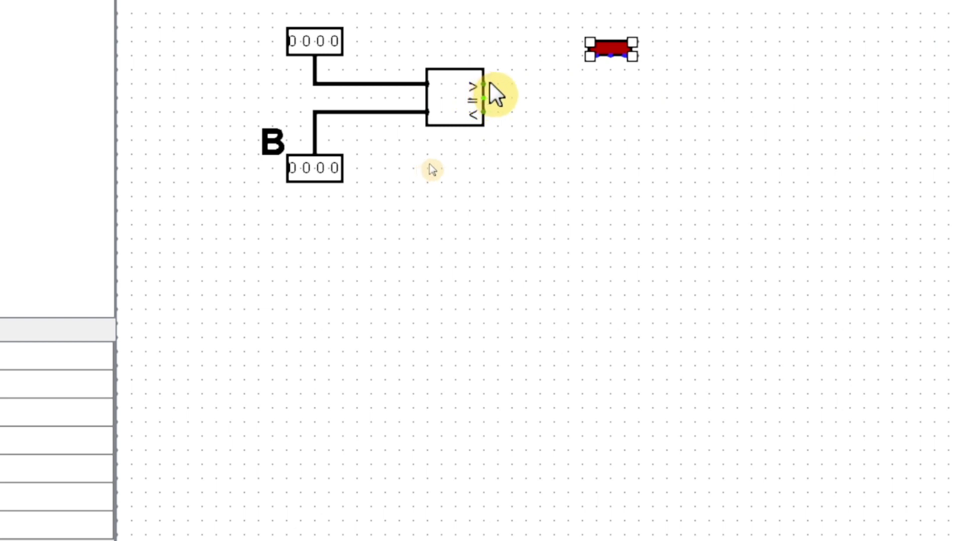
pyautogui.moveTo(485, 83)
pyautogui.mouseDown()
pyautogui.moveTo(594, 83)
pyautogui.moveTo(596, 53)
pyautogui.moveTo(615, 83)
pyautogui.moveTo(570, 106)
pyautogui.moveTo(507, 112)
pyautogui.moveTo(485, 99)
pyautogui.mouseUp()
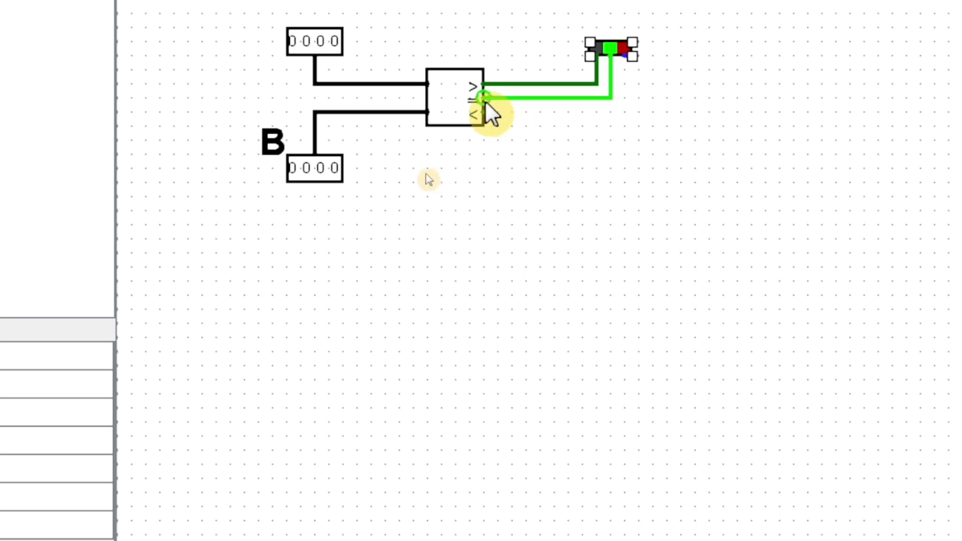
pyautogui.moveTo(623, 53); pyautogui.dragTo(485, 113)
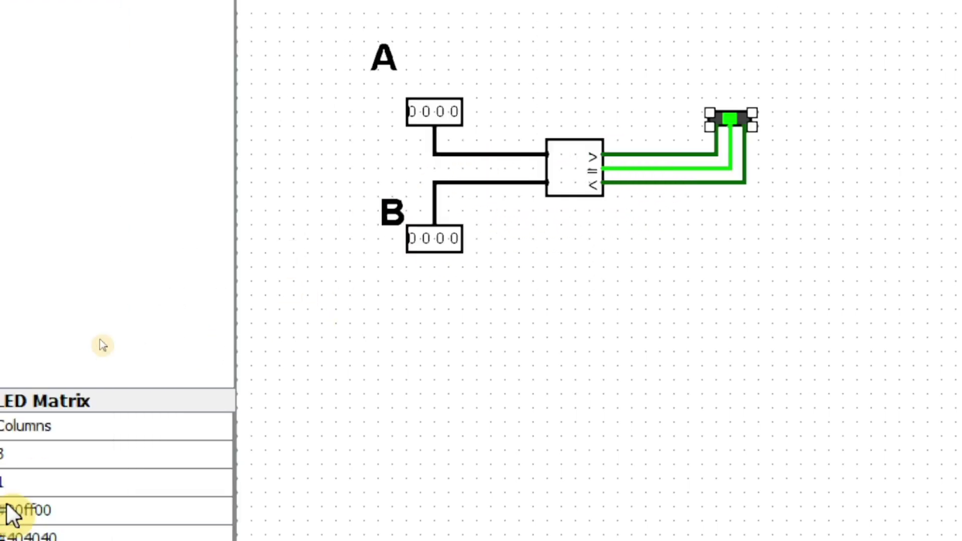
# - Test the comparator by poking the lowest bits of inputs A and B, finishing with both inputs at 0001
pyautogui.click(20, 62)
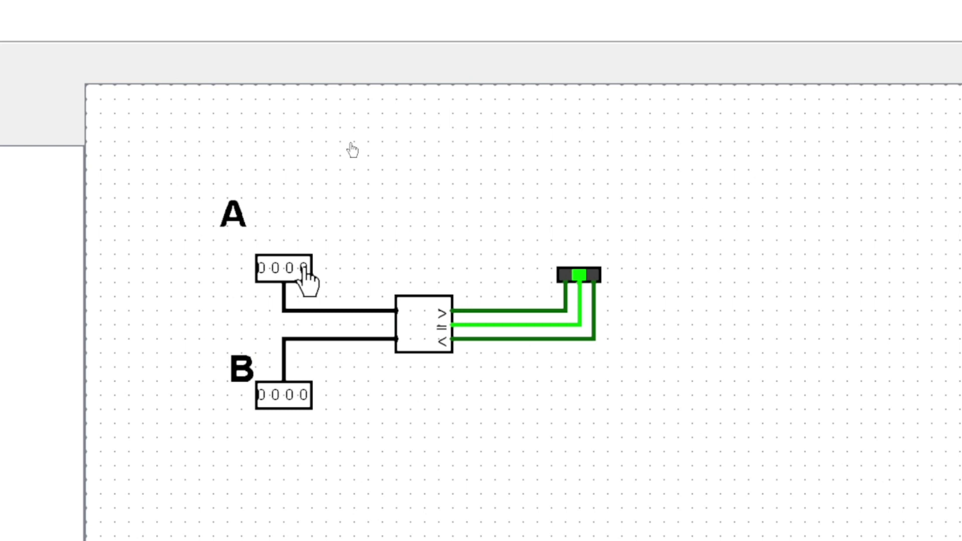
pyautogui.click(304, 269)
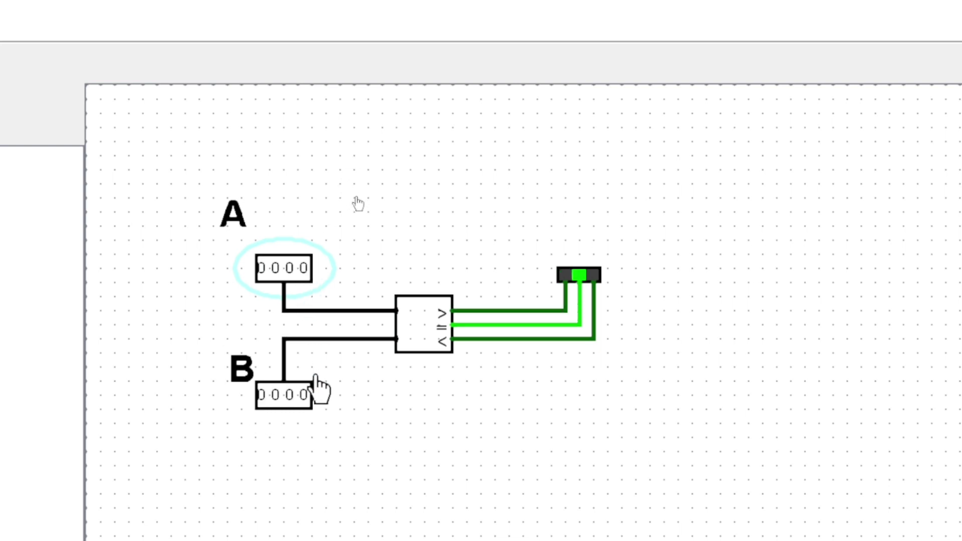
pyautogui.click(304, 398)
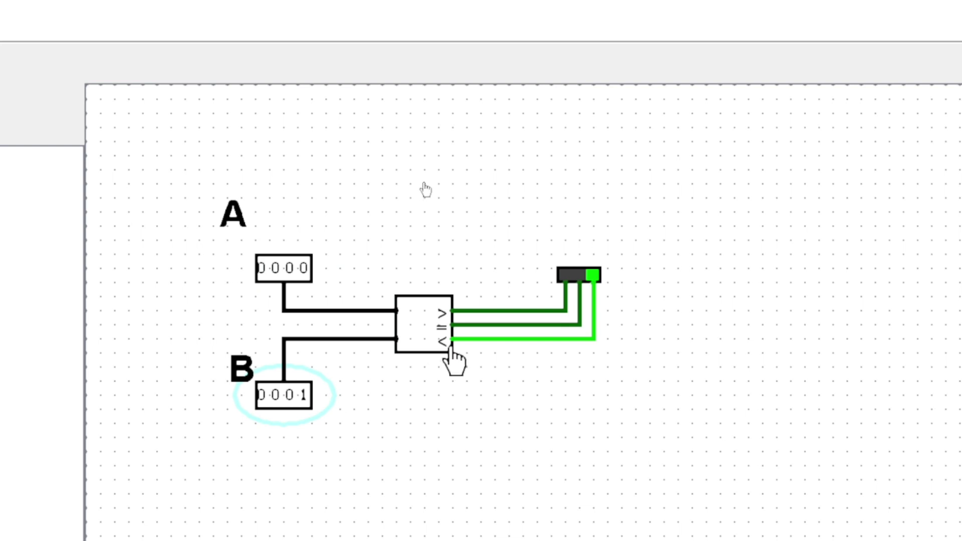
pyautogui.click(304, 269)
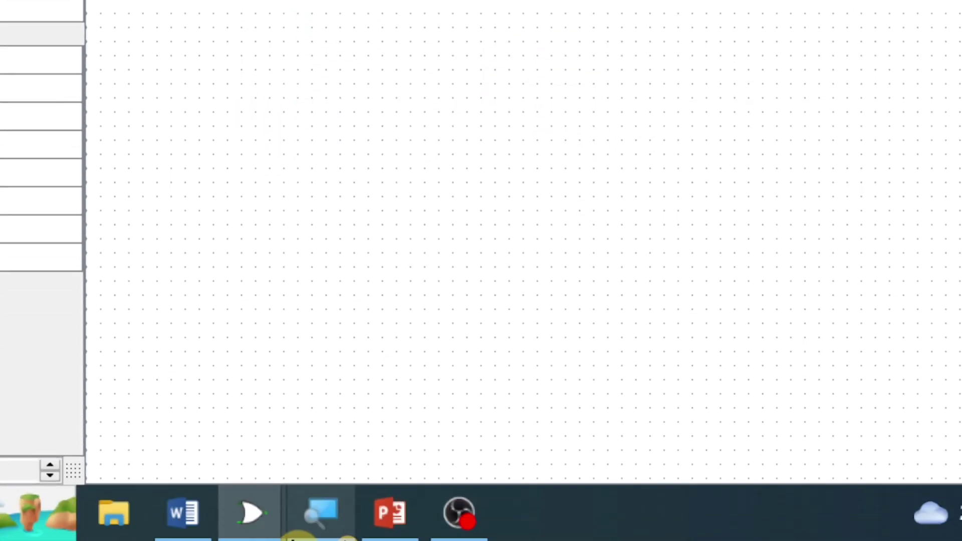
# - Bring up the Magnifier and close it to return the screen to normal size
pyautogui.click(328, 512)
pyautogui.click(365, 189)
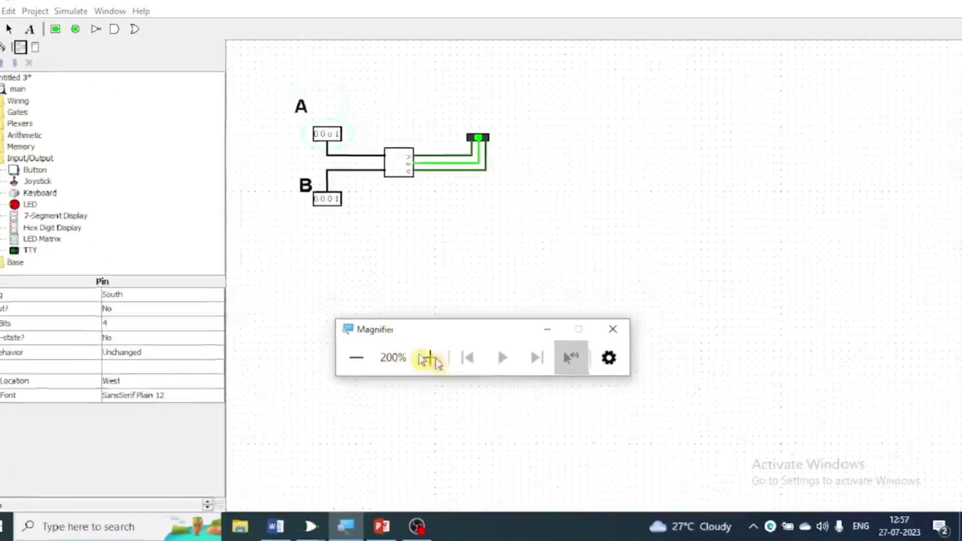
pyautogui.click(619, 334)
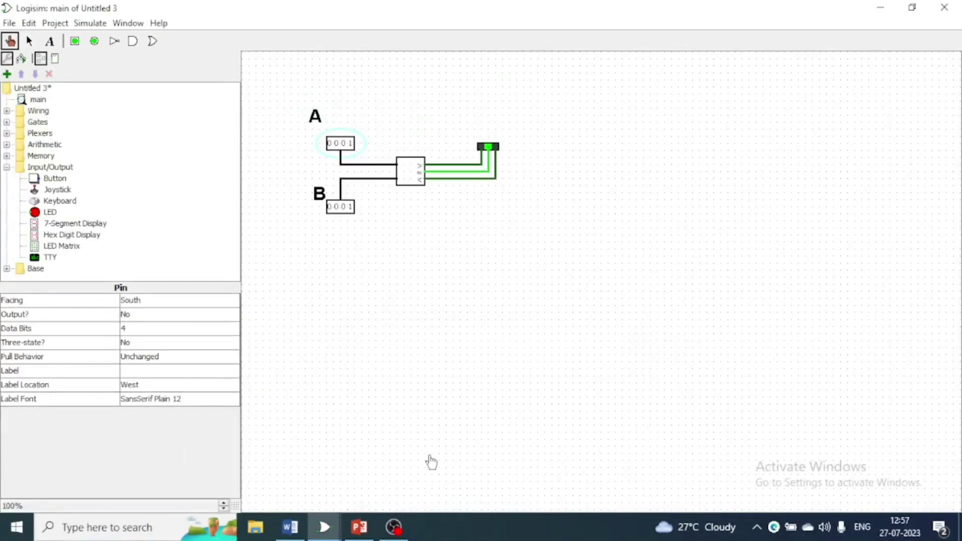
# - Switch to OBS and stop the screen recording
pyautogui.click(396, 526)
pyautogui.click(843, 389)
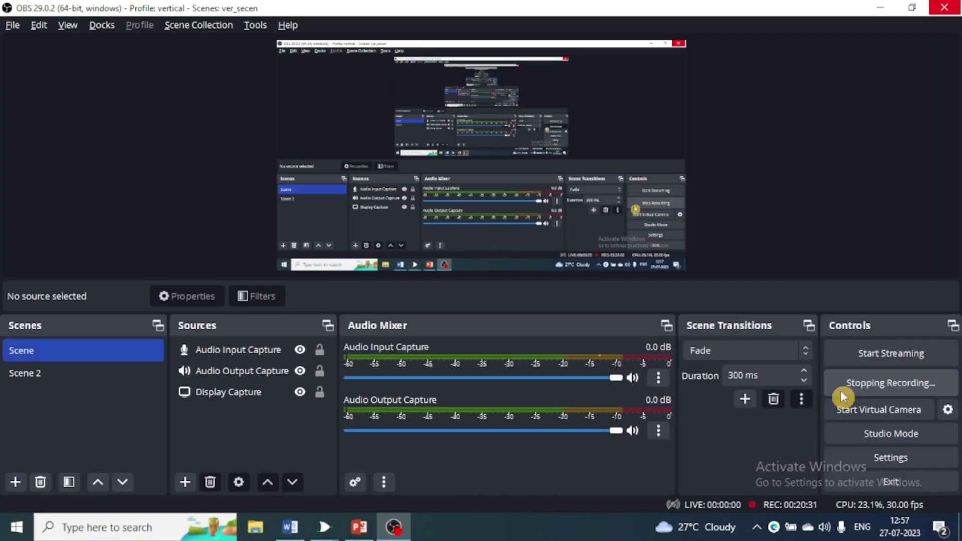